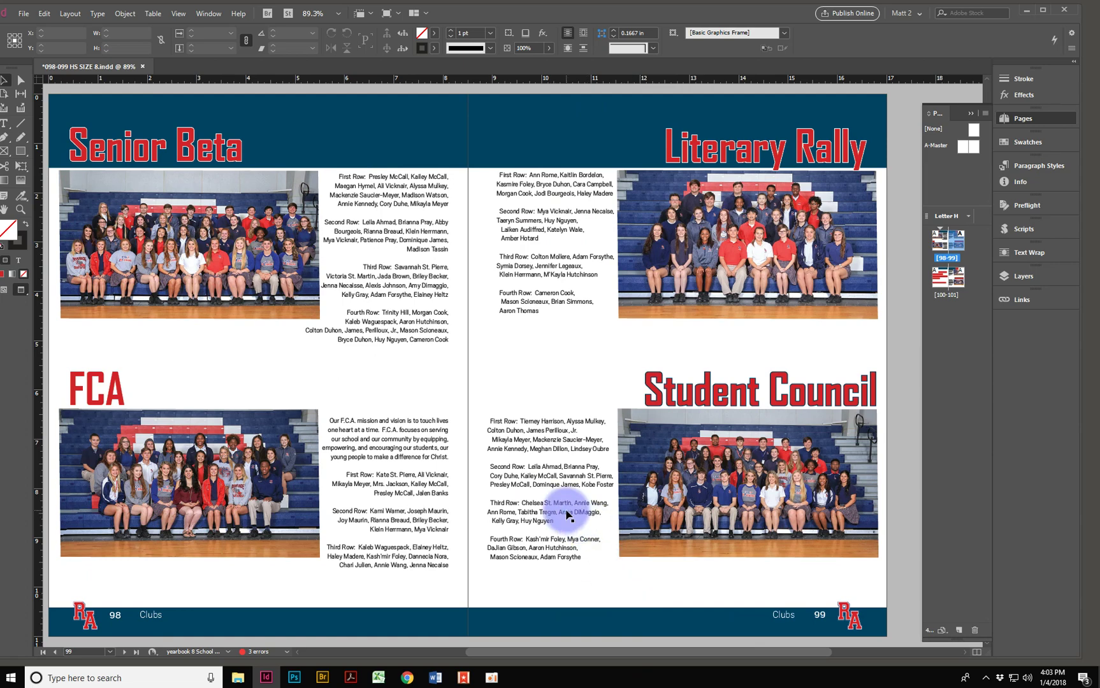
pyautogui.doubleClick(564, 510)
pyautogui.click(524, 286)
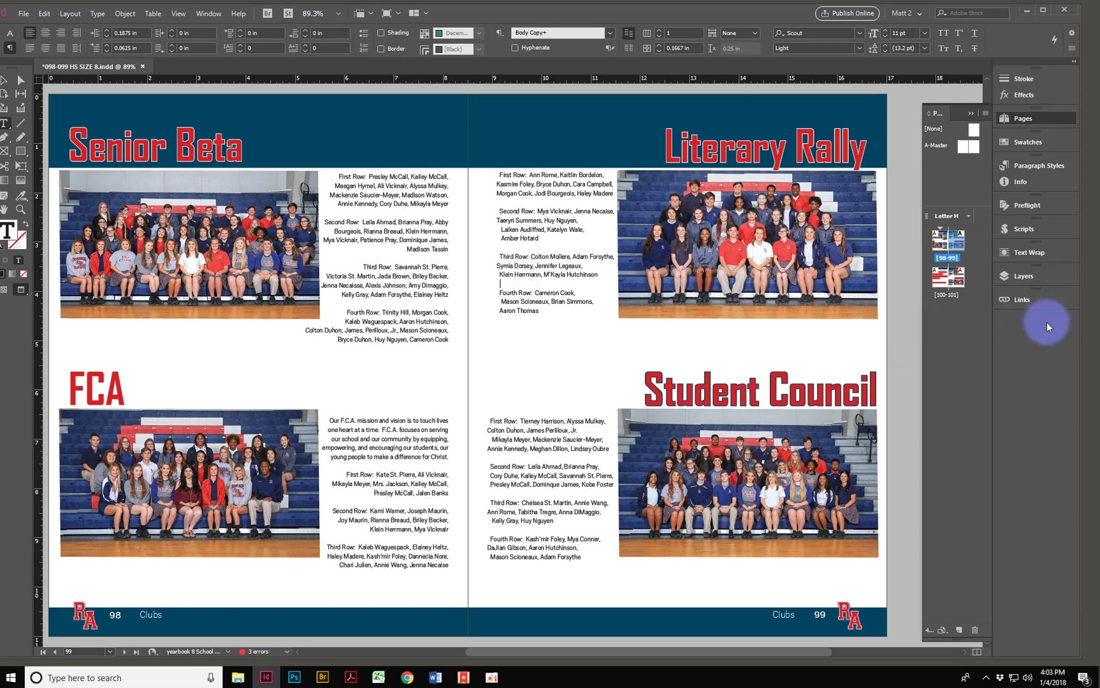
pyautogui.click(1033, 205)
pyautogui.click(1033, 206)
pyautogui.click(1034, 205)
pyautogui.click(1034, 205)
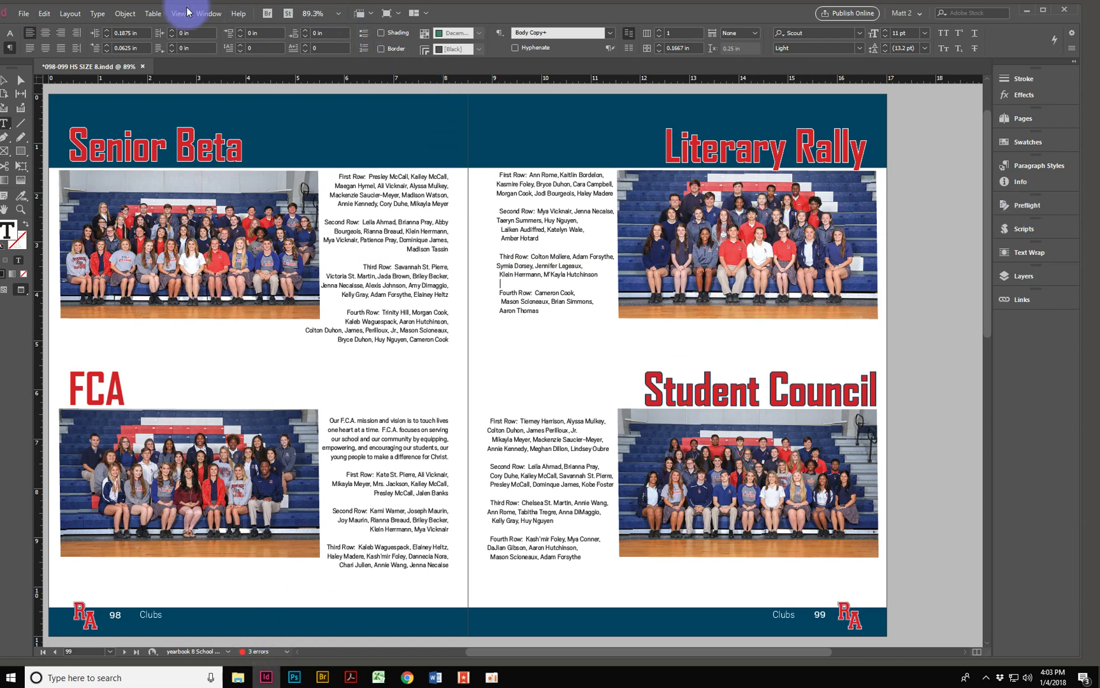
# - Open the Preflight panel, pull it out of the dock, and redock it below Links
pyautogui.click(287, 651)
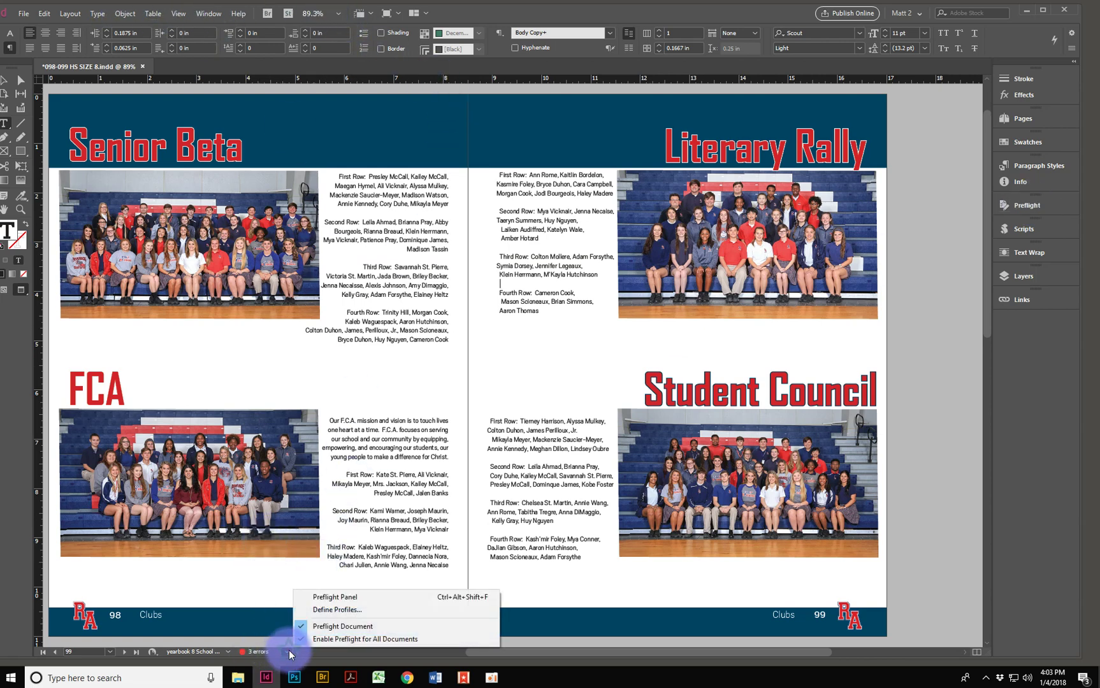
pyautogui.click(344, 598)
pyautogui.moveTo(1031, 204); pyautogui.dragTo(442, 243)
pyautogui.click(455, 242)
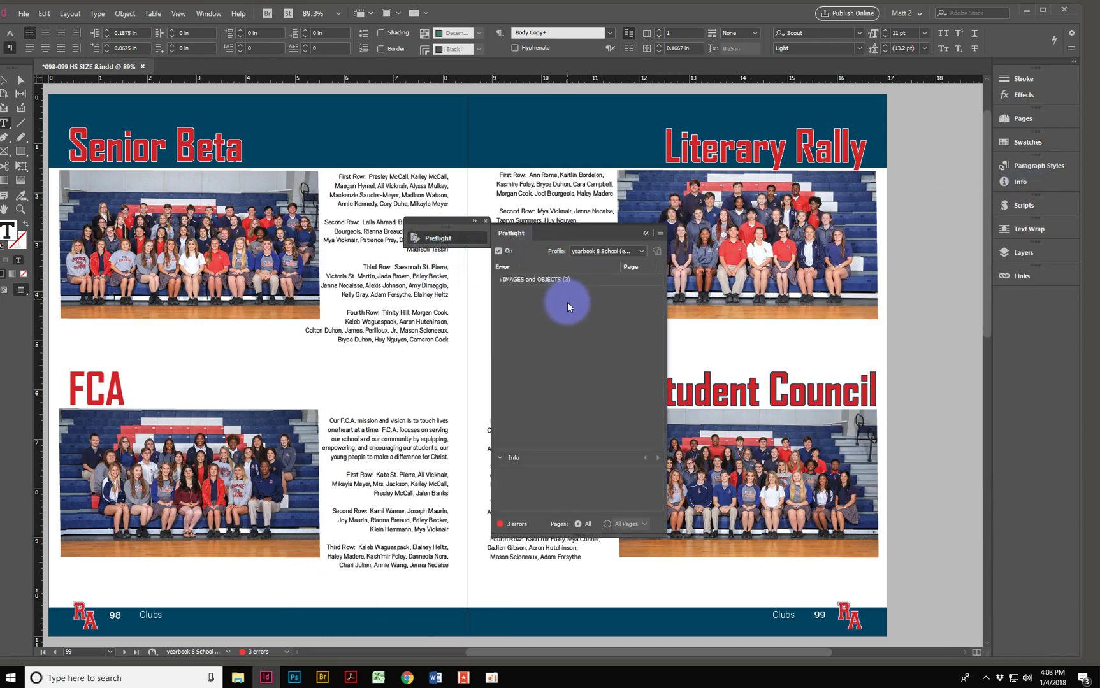
pyautogui.moveTo(467, 236); pyautogui.dragTo(1048, 300)
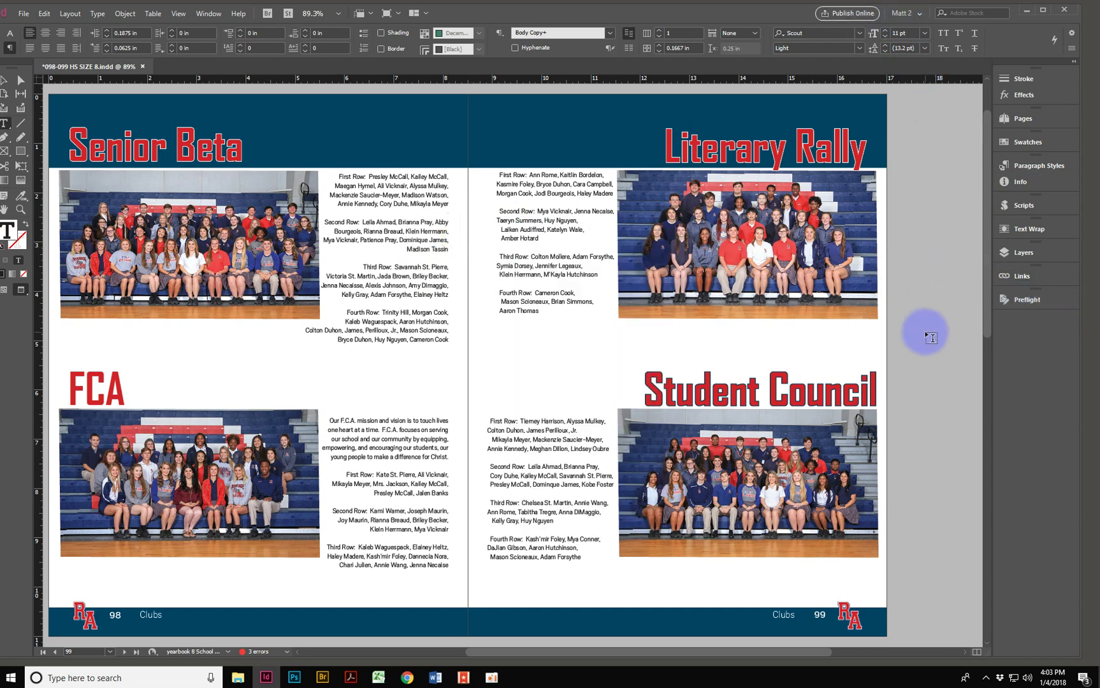
# - Expand the Images and Objects errors in the Preflight panel and view the list of available preflight profiles
pyautogui.click(1035, 297)
pyautogui.click(825, 340)
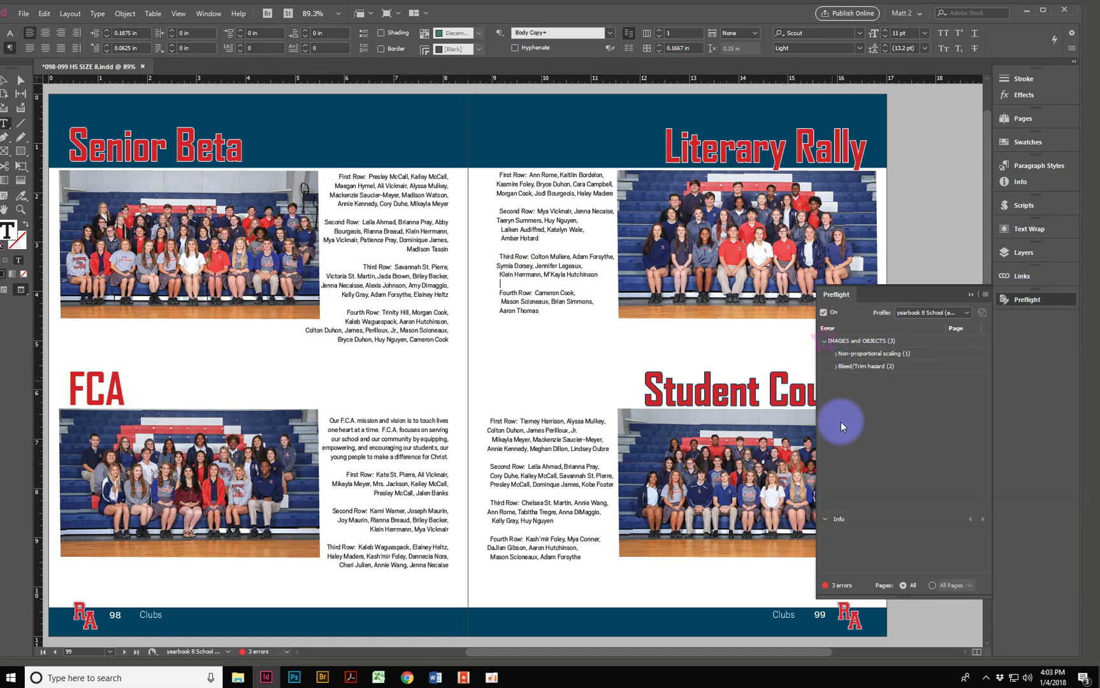
pyautogui.click(967, 311)
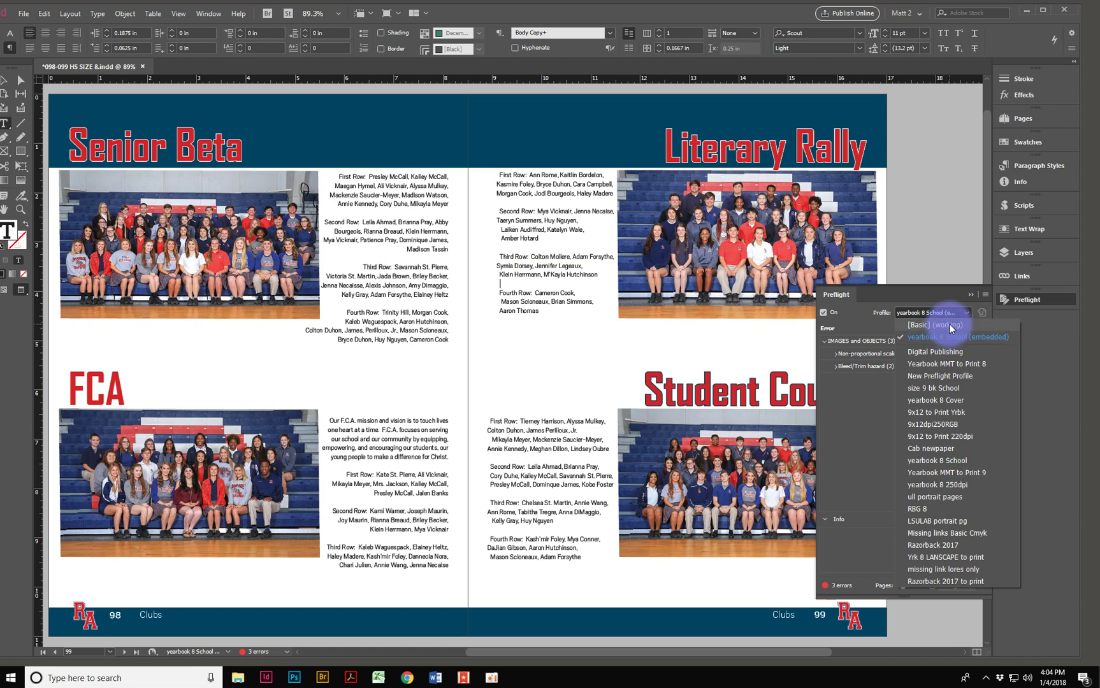
pyautogui.click(944, 297)
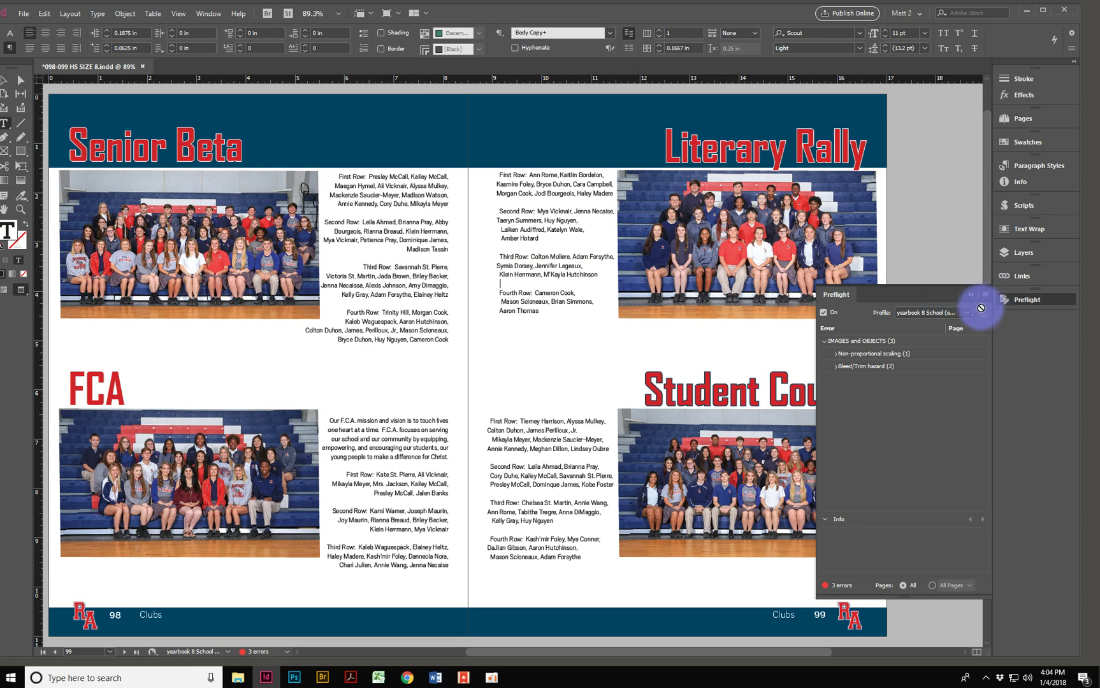
pyautogui.click(1021, 301)
pyautogui.click(1021, 301)
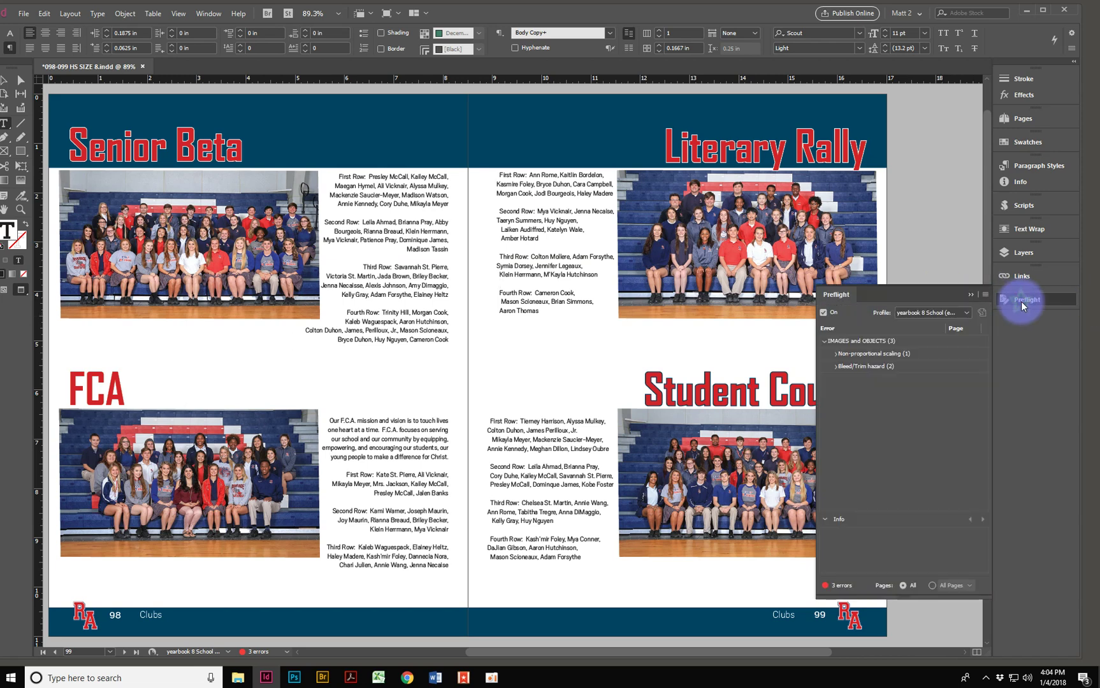
# - Set the document's preflight profile to Yearbook MMT to Print 8
pyautogui.click(966, 312)
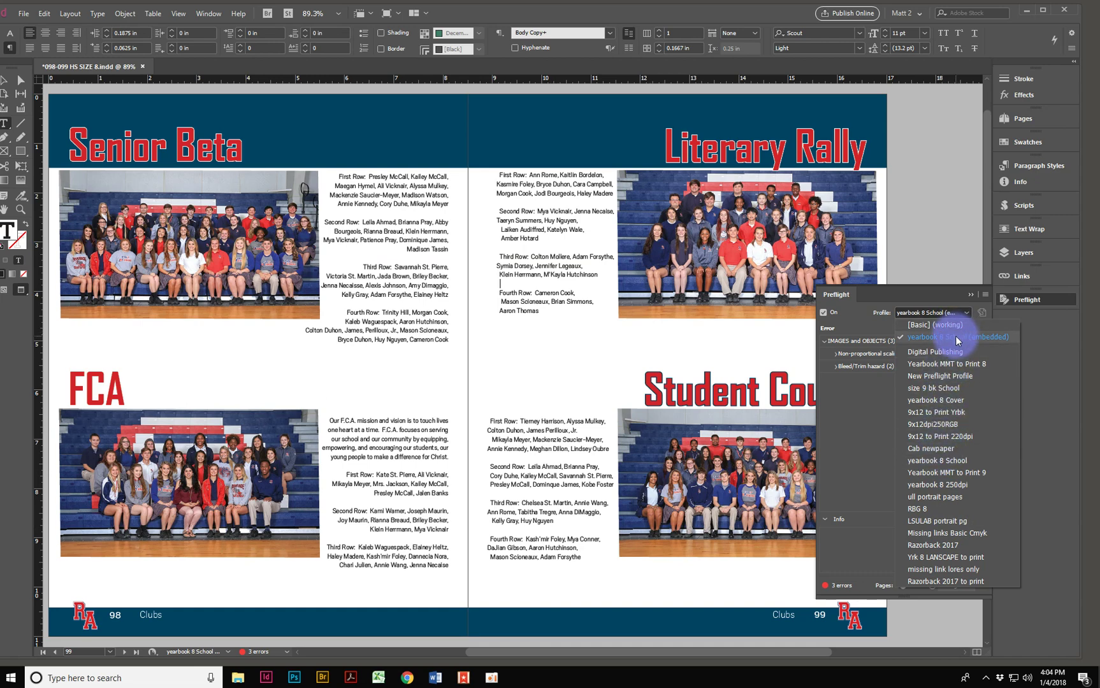
pyautogui.click(918, 338)
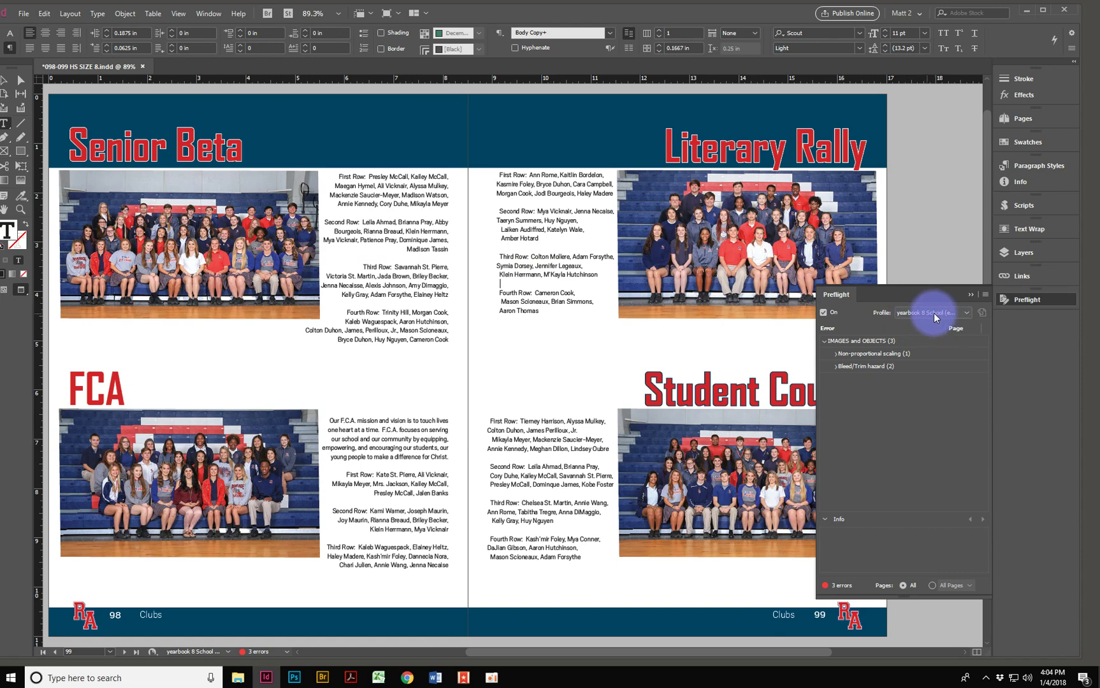
pyautogui.click(967, 313)
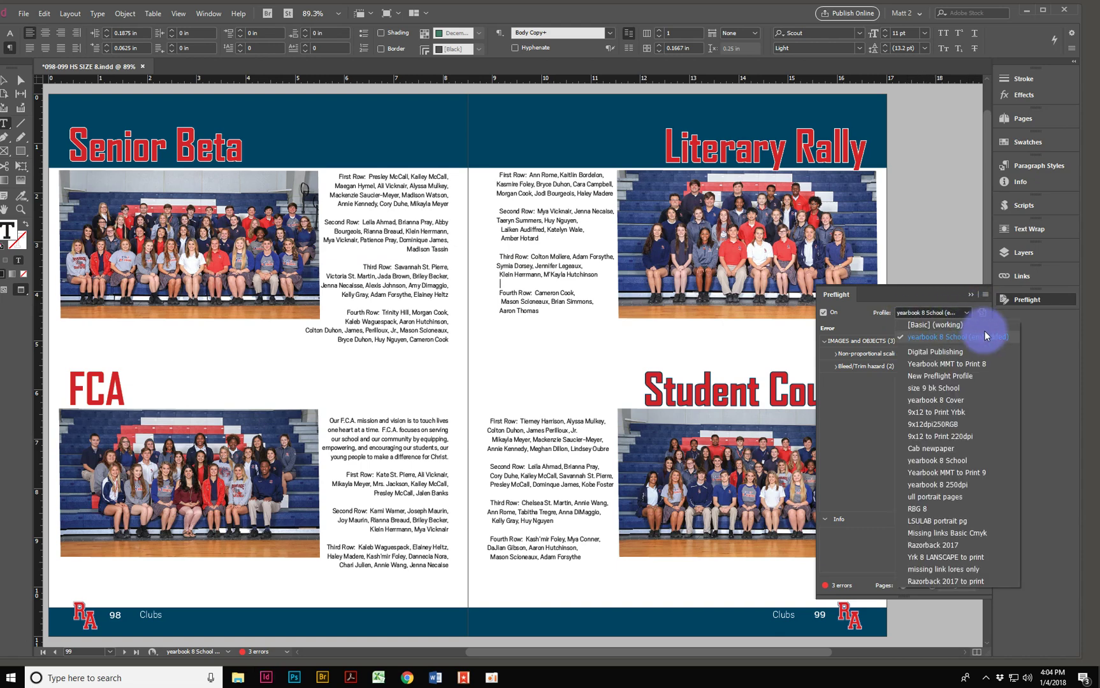
pyautogui.click(947, 363)
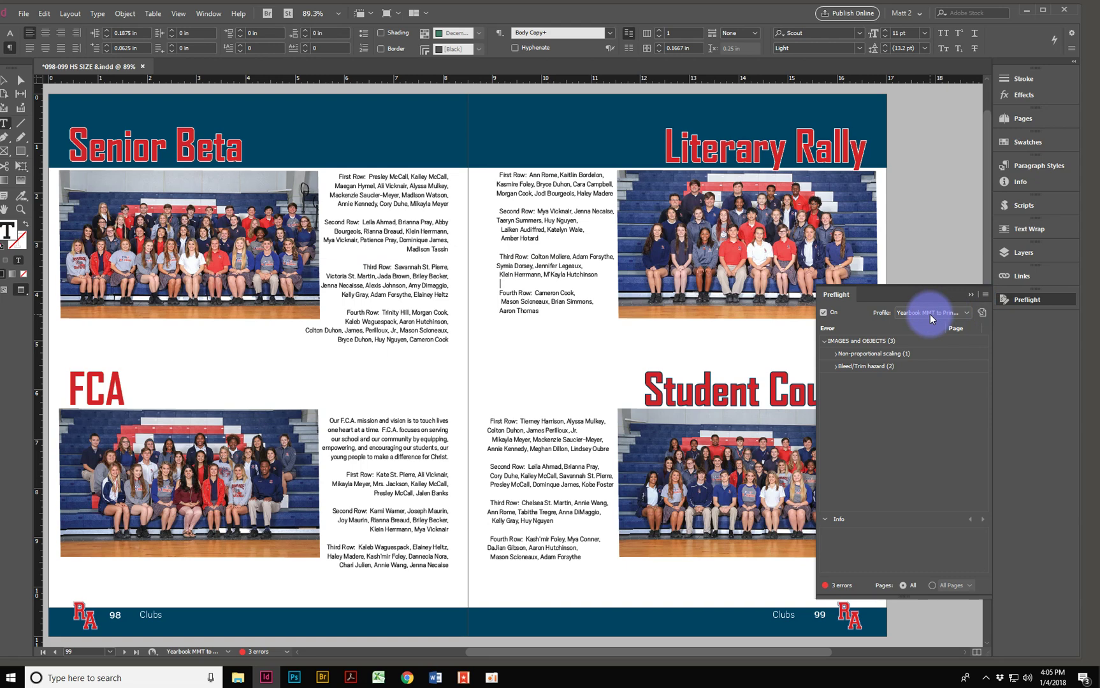
# - Add and save a new preflight profile based on the embedded yearbook 8 School profile
pyautogui.click(984, 294)
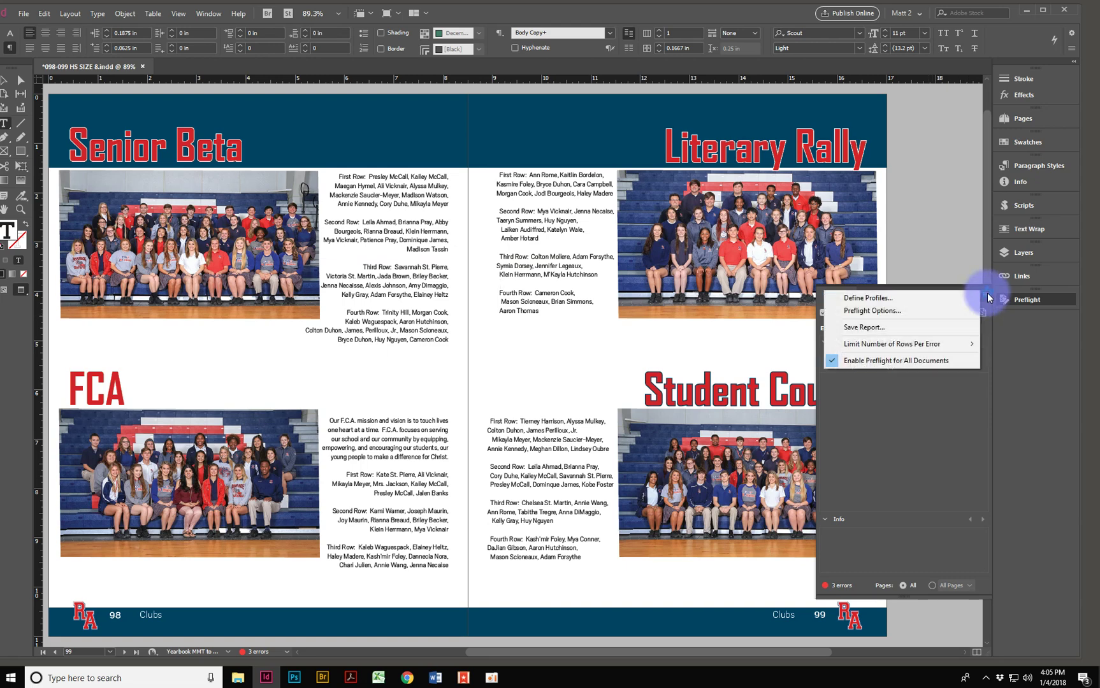
pyautogui.click(938, 298)
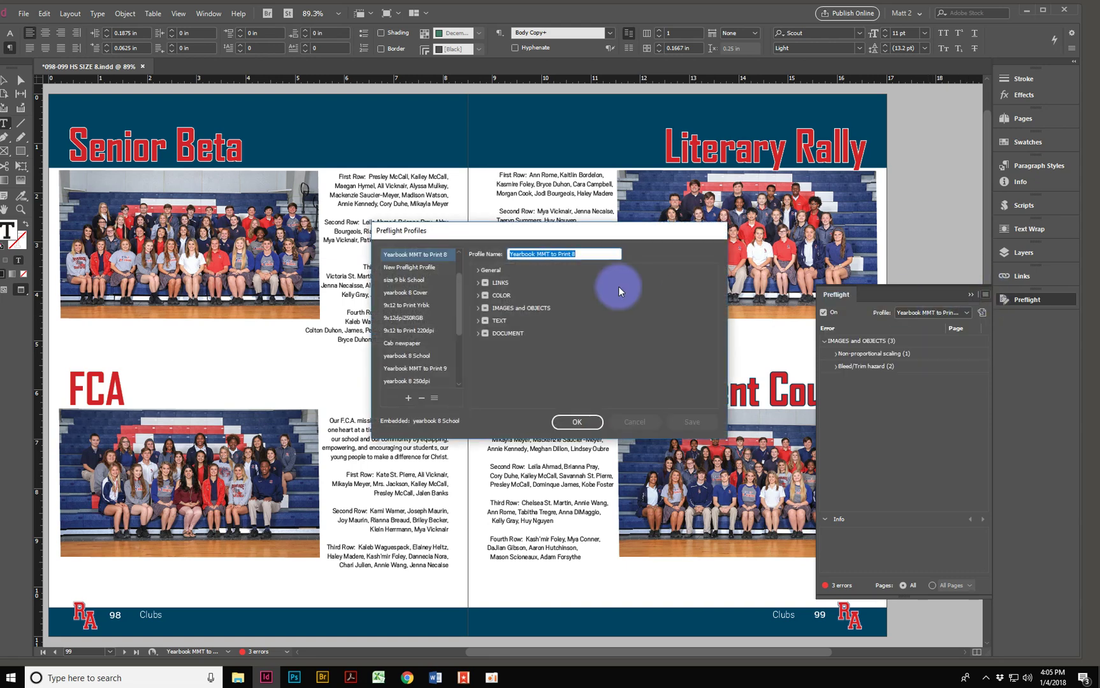
pyautogui.moveTo(473, 227); pyautogui.dragTo(363, 200)
pyautogui.scroll(-4, 351, 244)
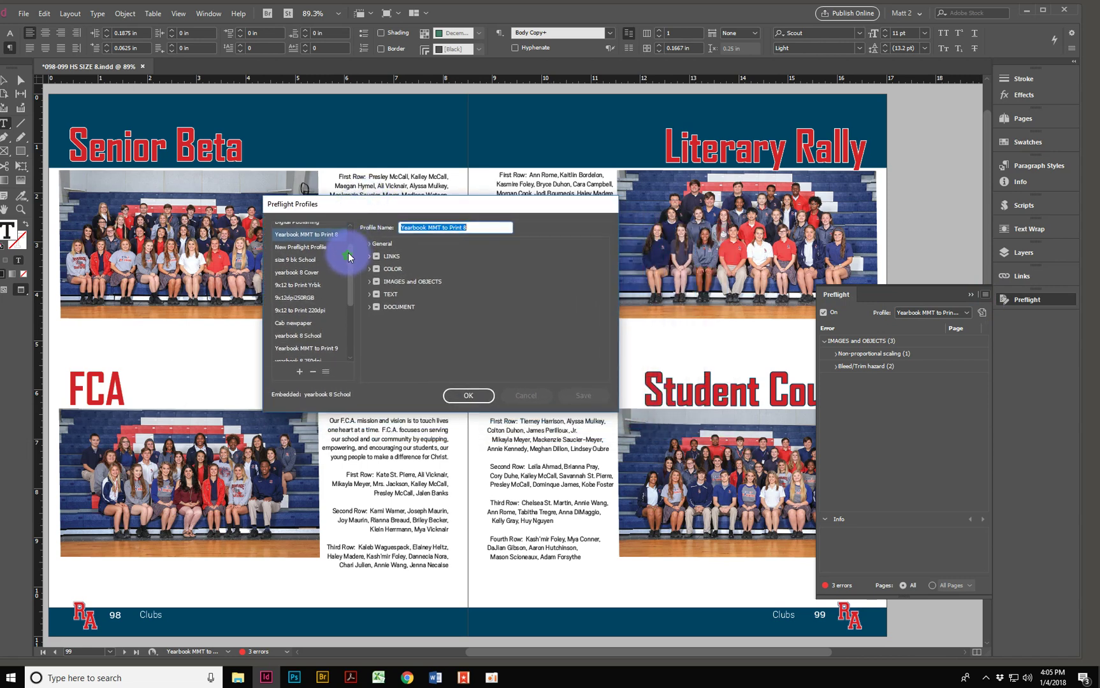
pyautogui.scroll(5, 341, 332)
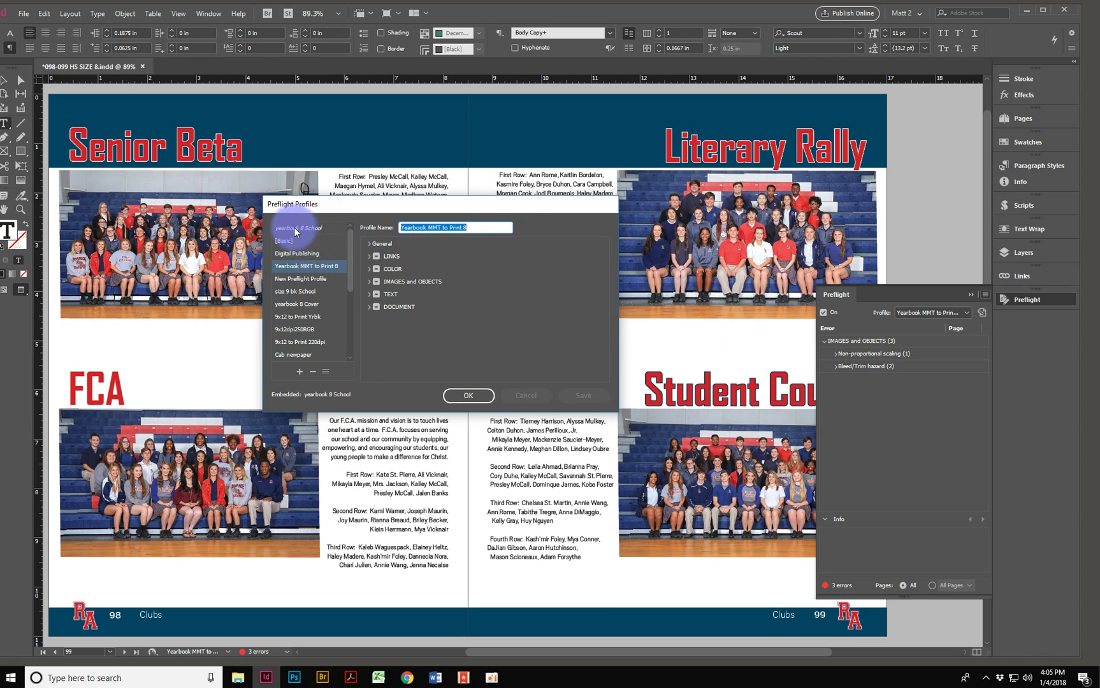
pyautogui.click(295, 228)
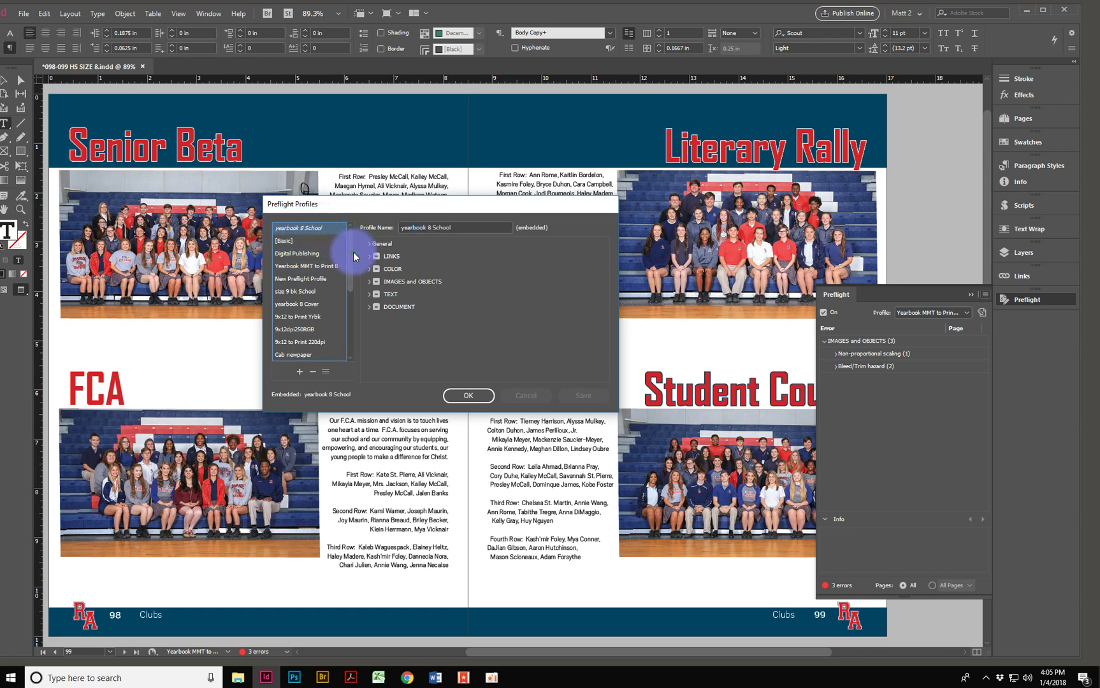
pyautogui.moveTo(350, 255)
pyautogui.mouseDown()
pyautogui.moveTo(346, 338)
pyautogui.moveTo(351, 250)
pyautogui.mouseUp()
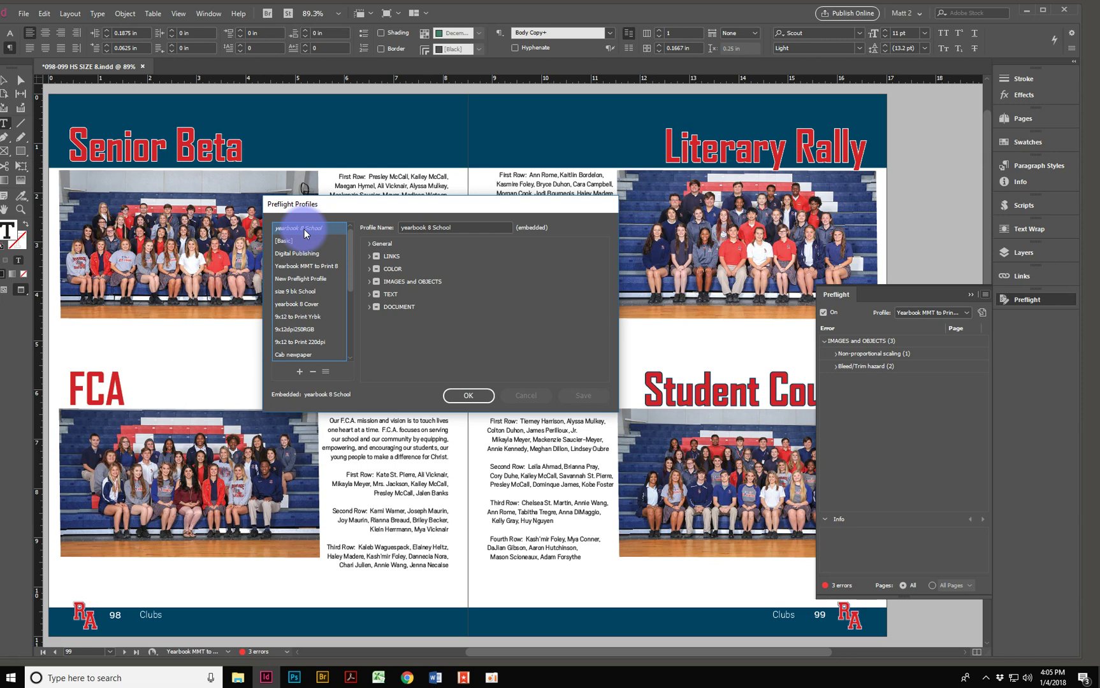
pyautogui.click(300, 372)
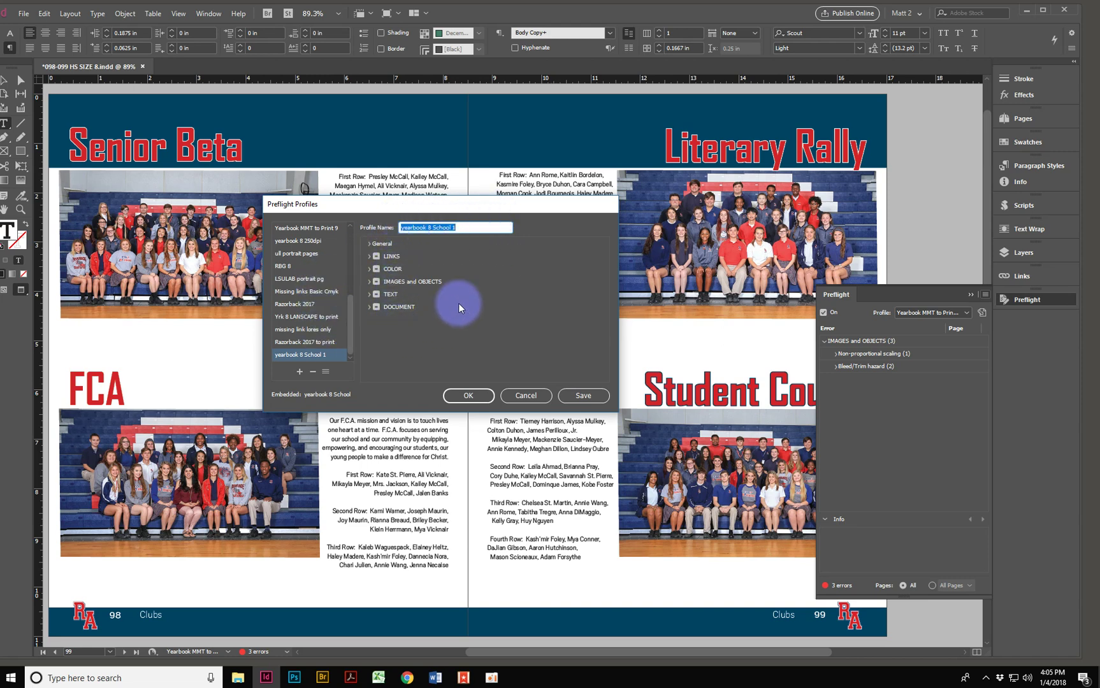
pyautogui.click(444, 227)
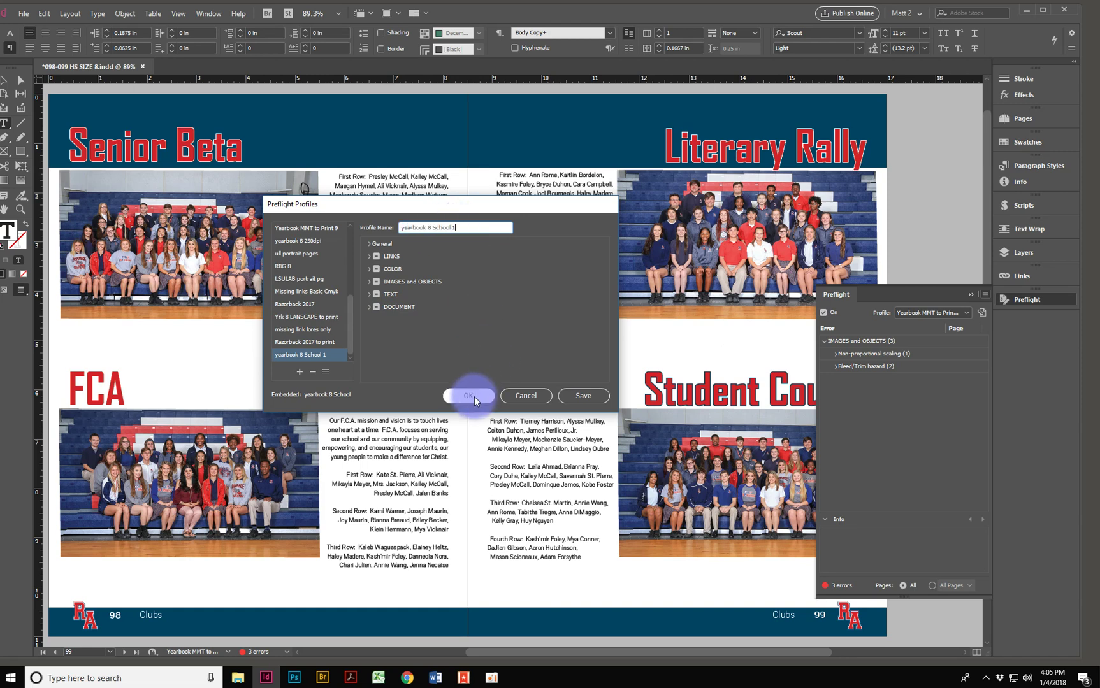
pyautogui.click(592, 394)
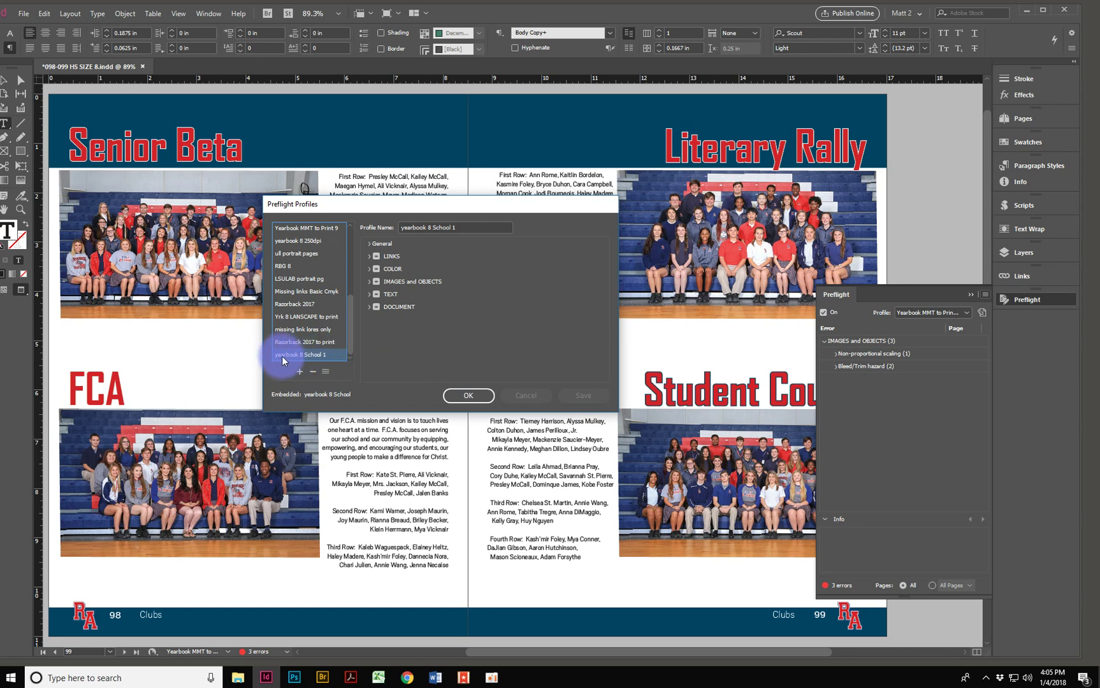
pyautogui.moveTo(348, 321); pyautogui.dragTo(358, 210)
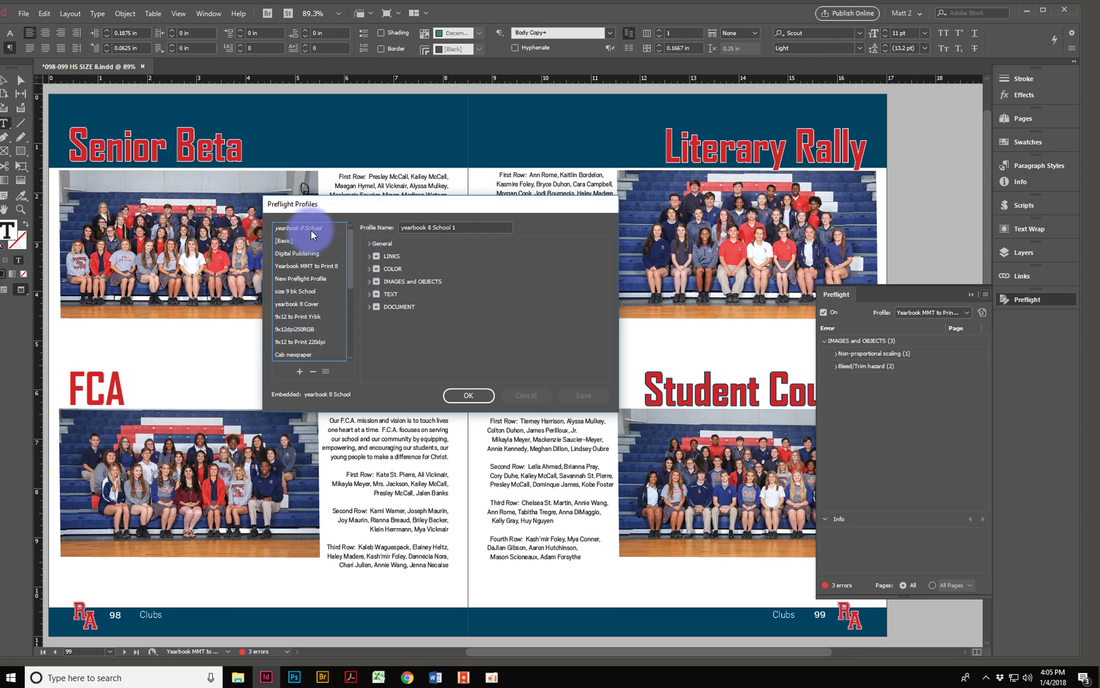
pyautogui.moveTo(349, 249); pyautogui.dragTo(346, 316)
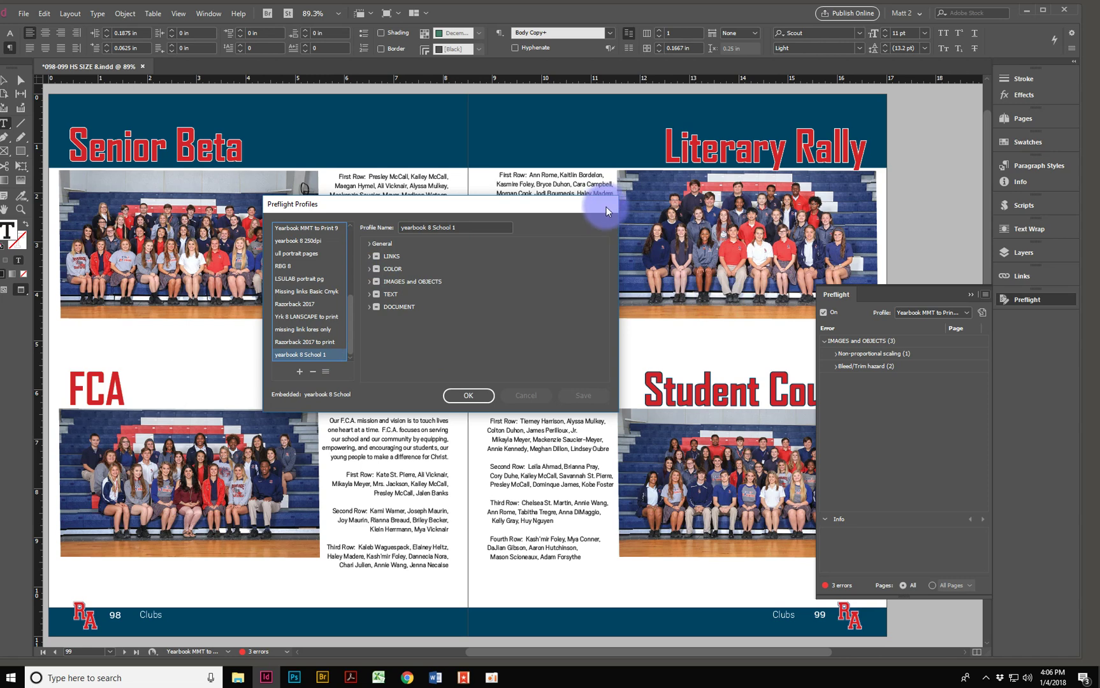
pyautogui.click(470, 396)
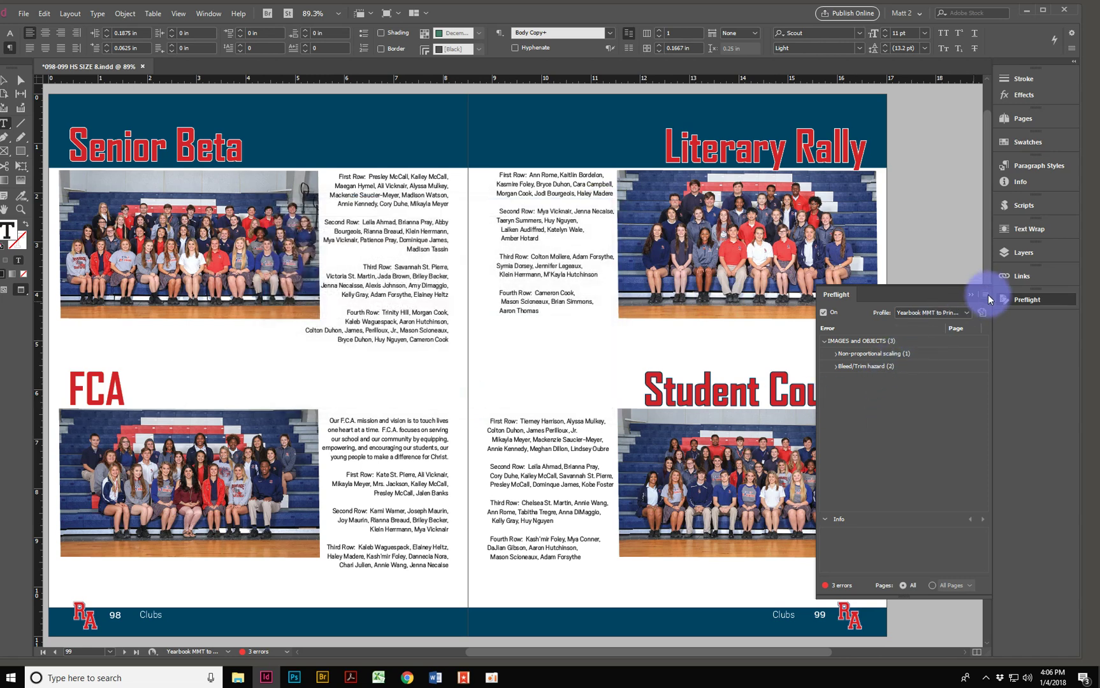
# - Examine the Images and Objects checks of the Yearbook MMT to Print 8 profile, including the image resolution limits
pyautogui.click(987, 295)
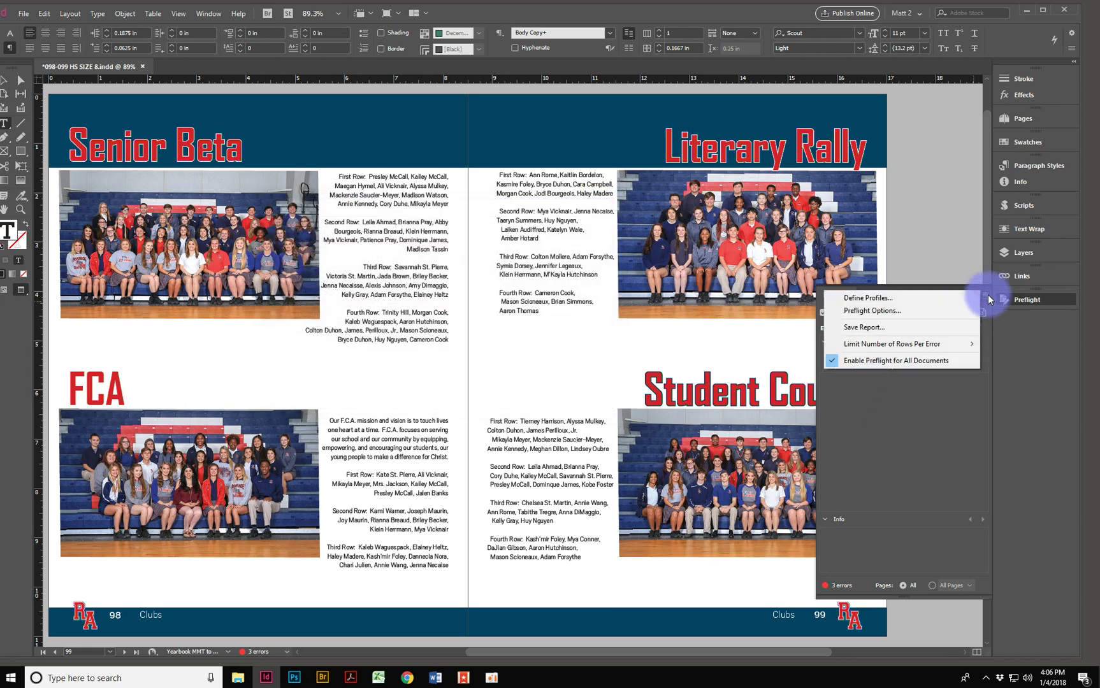
pyautogui.click(916, 298)
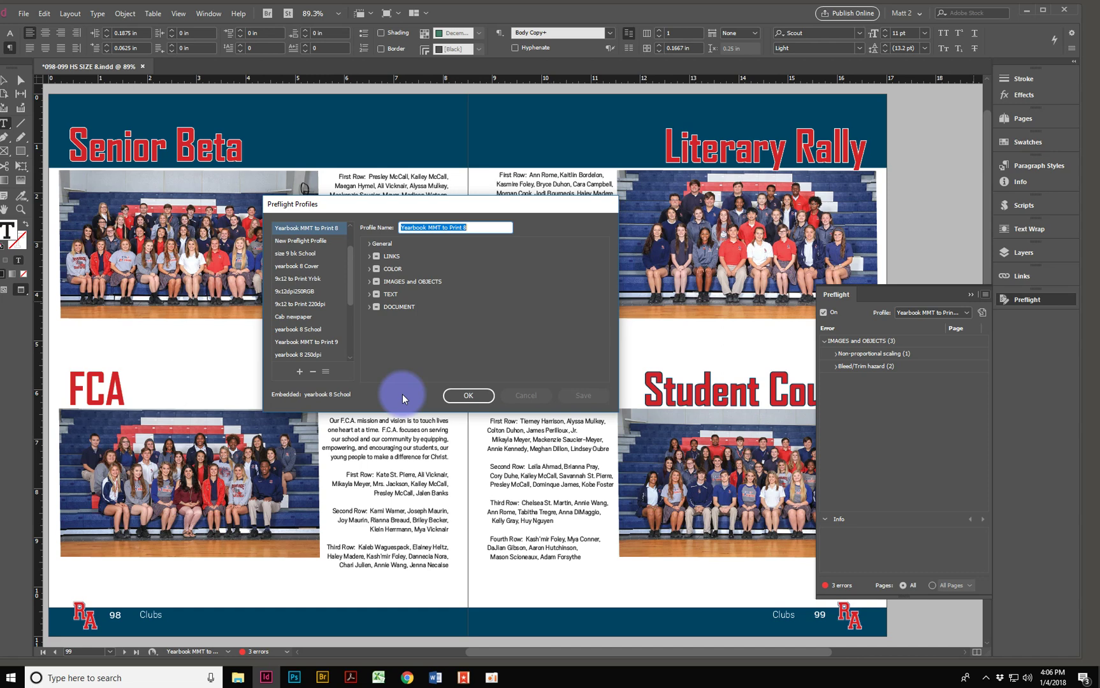
pyautogui.scroll(3, 352, 246)
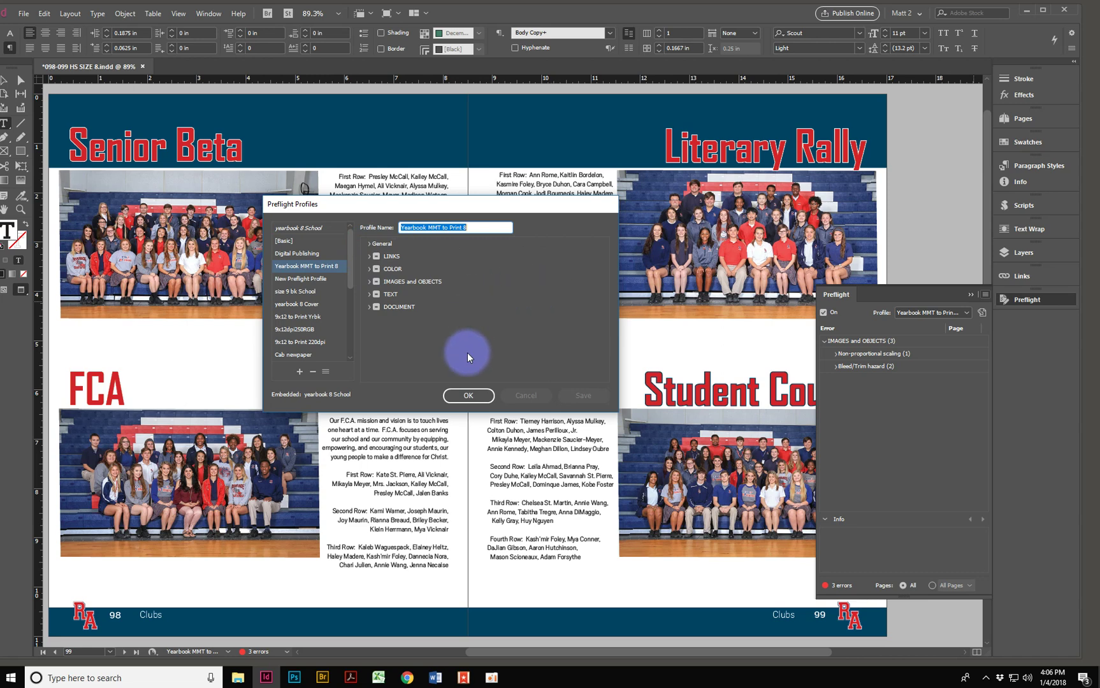
pyautogui.moveTo(474, 395); pyautogui.dragTo(397, 274)
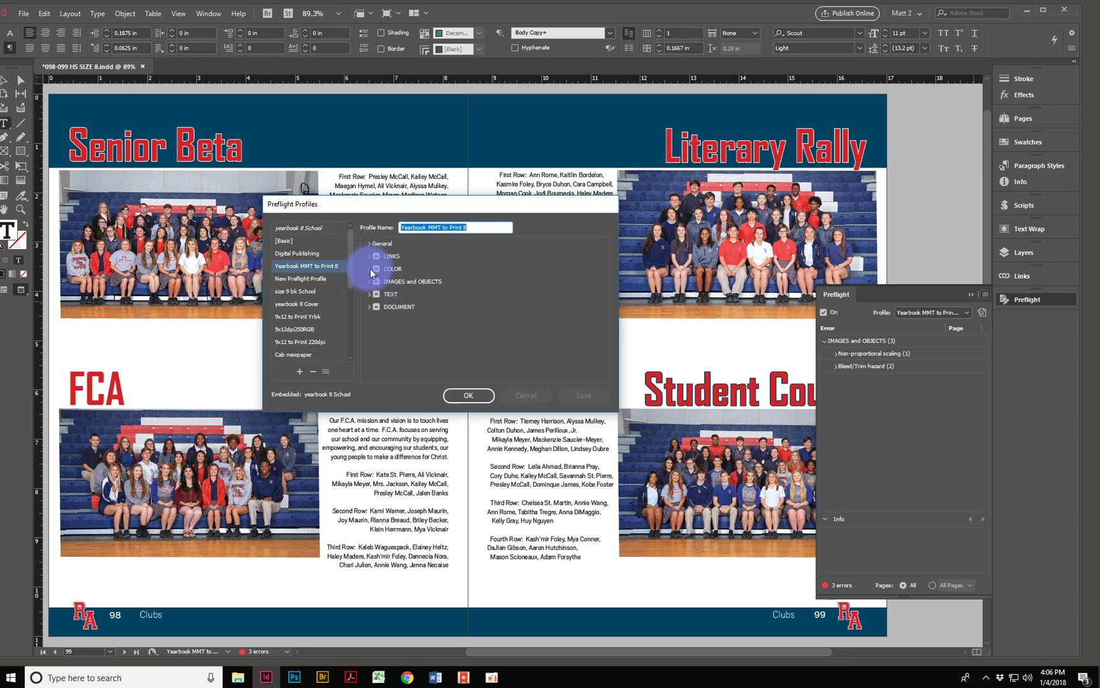
pyautogui.click(369, 281)
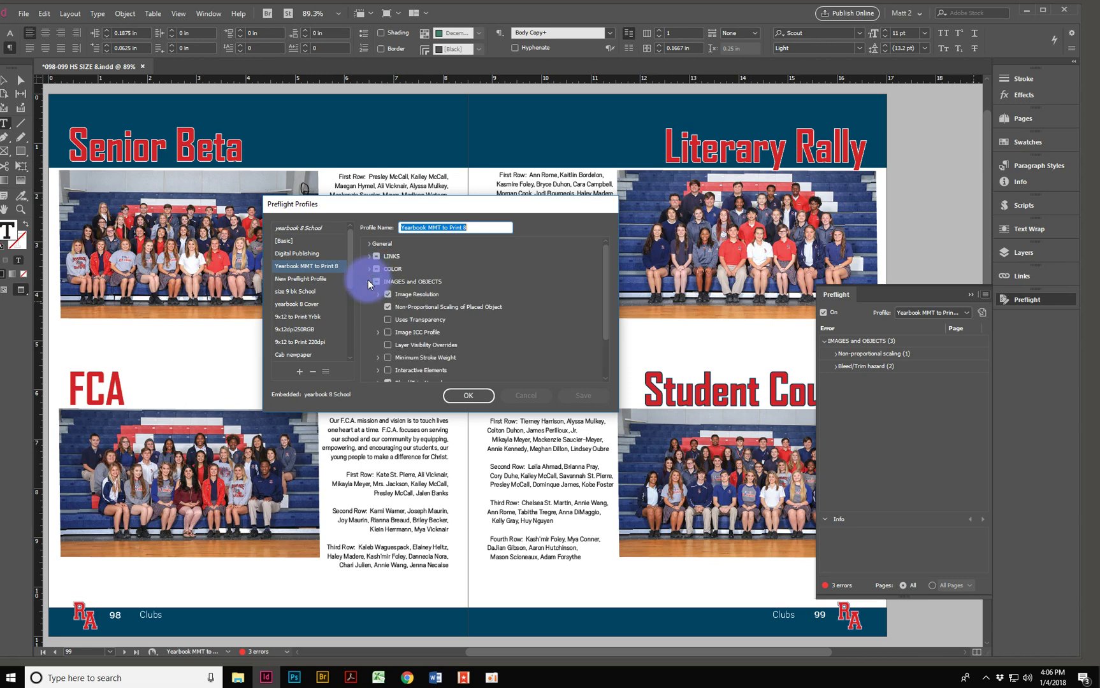
pyautogui.click(378, 294)
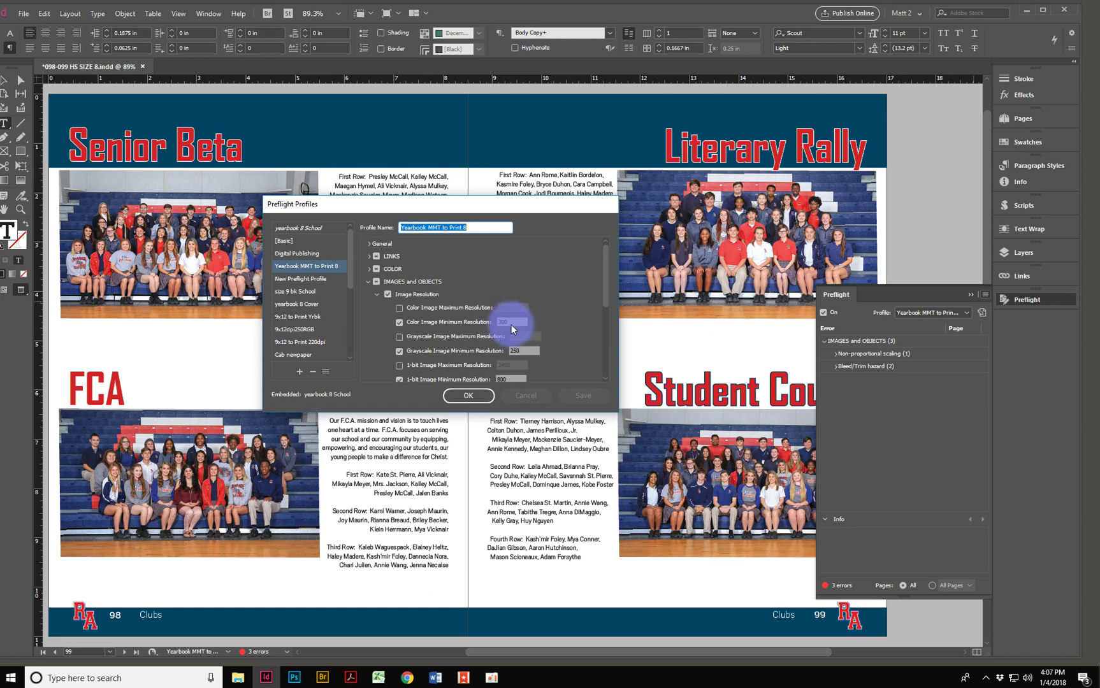
pyautogui.moveTo(606, 280); pyautogui.dragTo(608, 354)
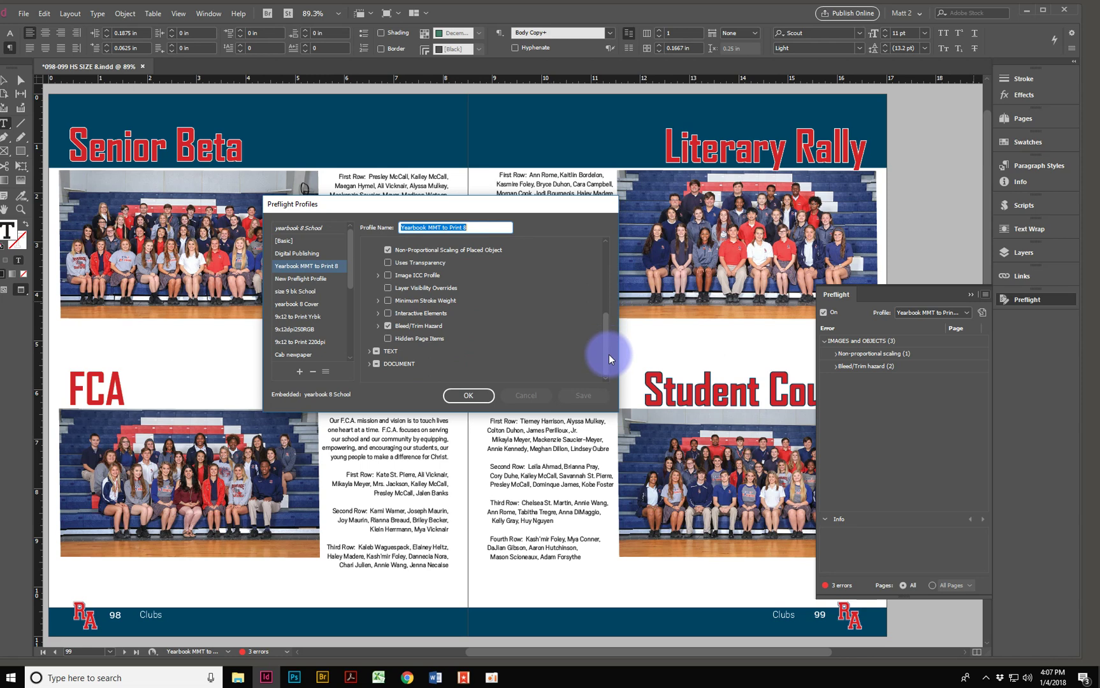
pyautogui.click(467, 396)
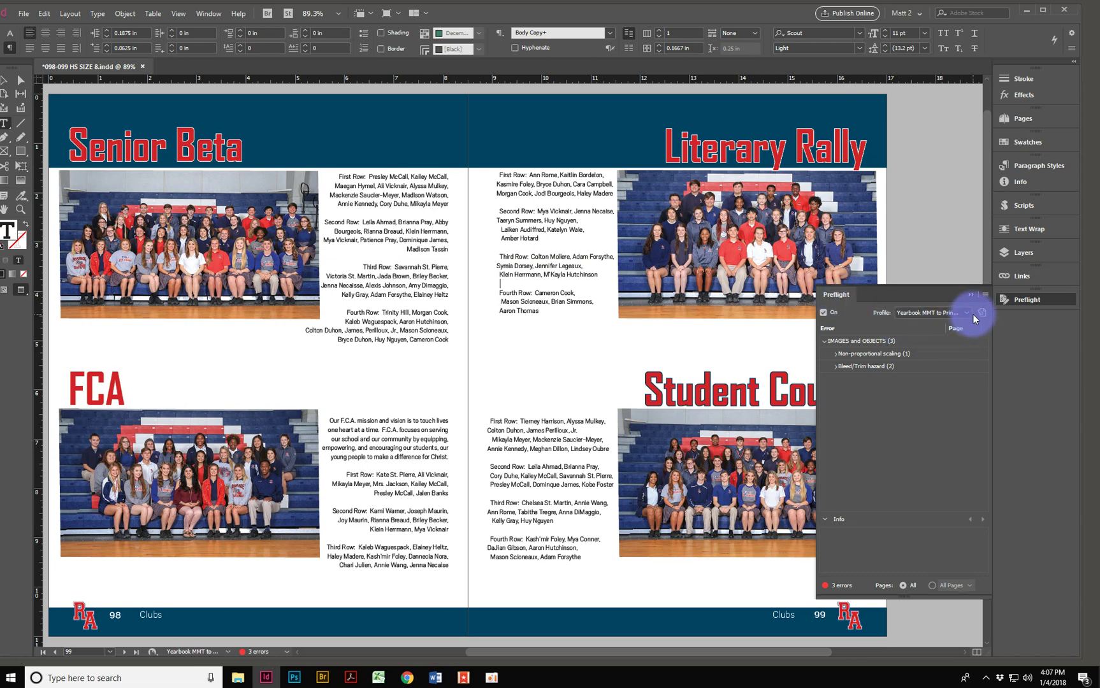
pyautogui.click(985, 294)
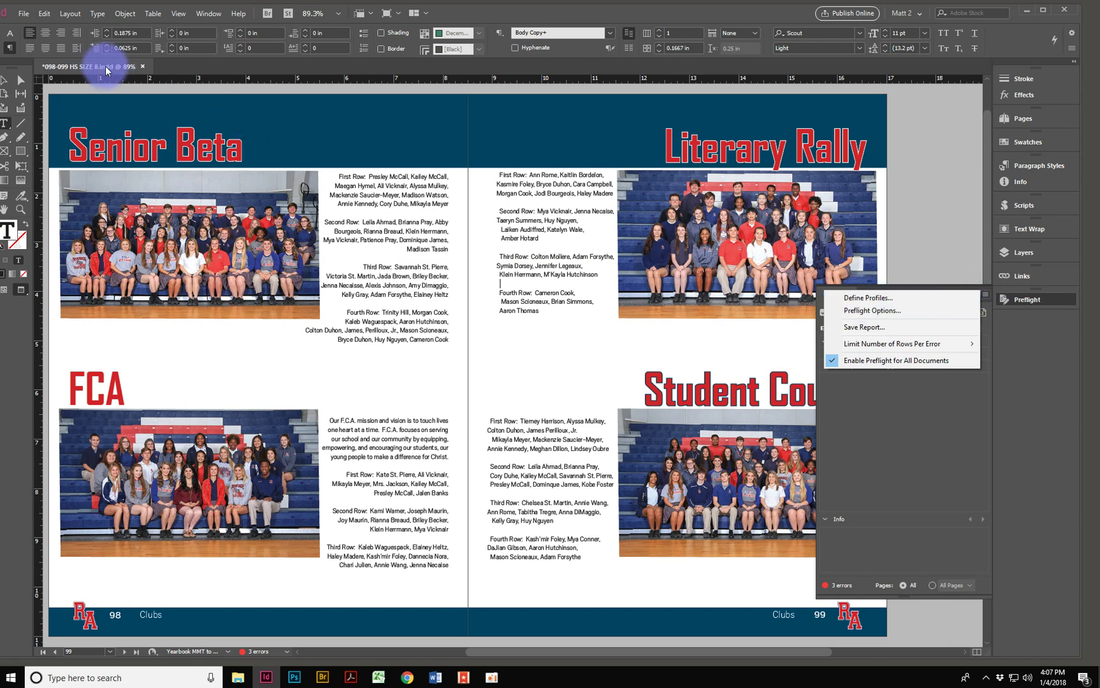
pyautogui.click(980, 392)
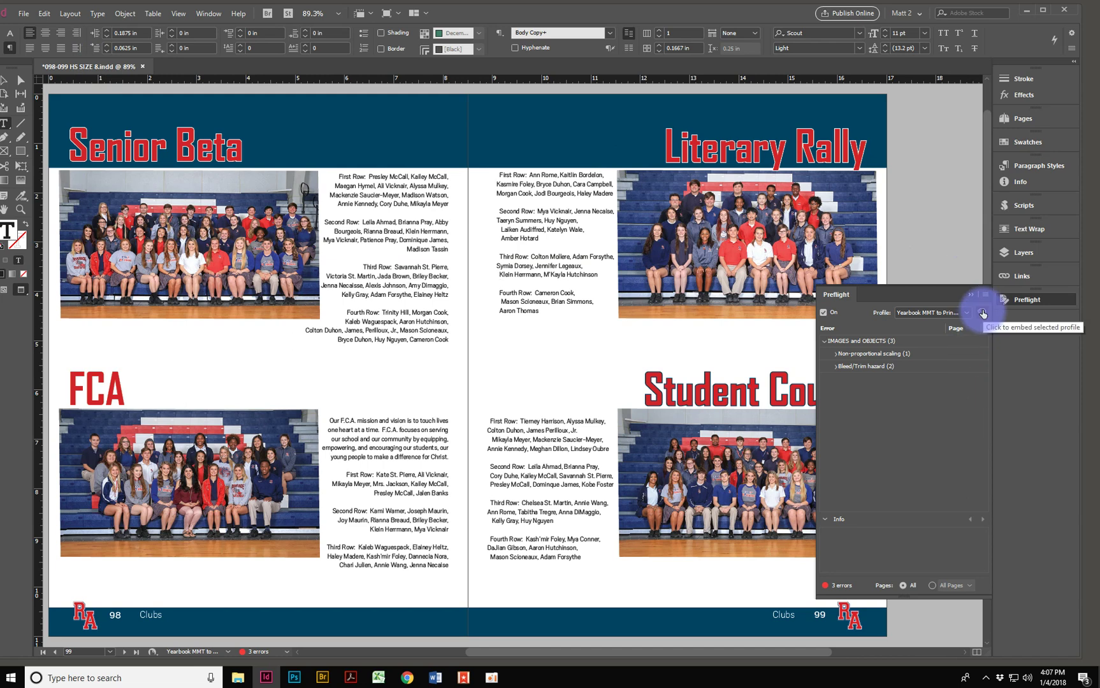
# - Expand the Non-proportional scaling and Bleed/Trim hazard errors and go to the flagged image Beta-Senior_2137.jpg on page 98
pyautogui.click(835, 354)
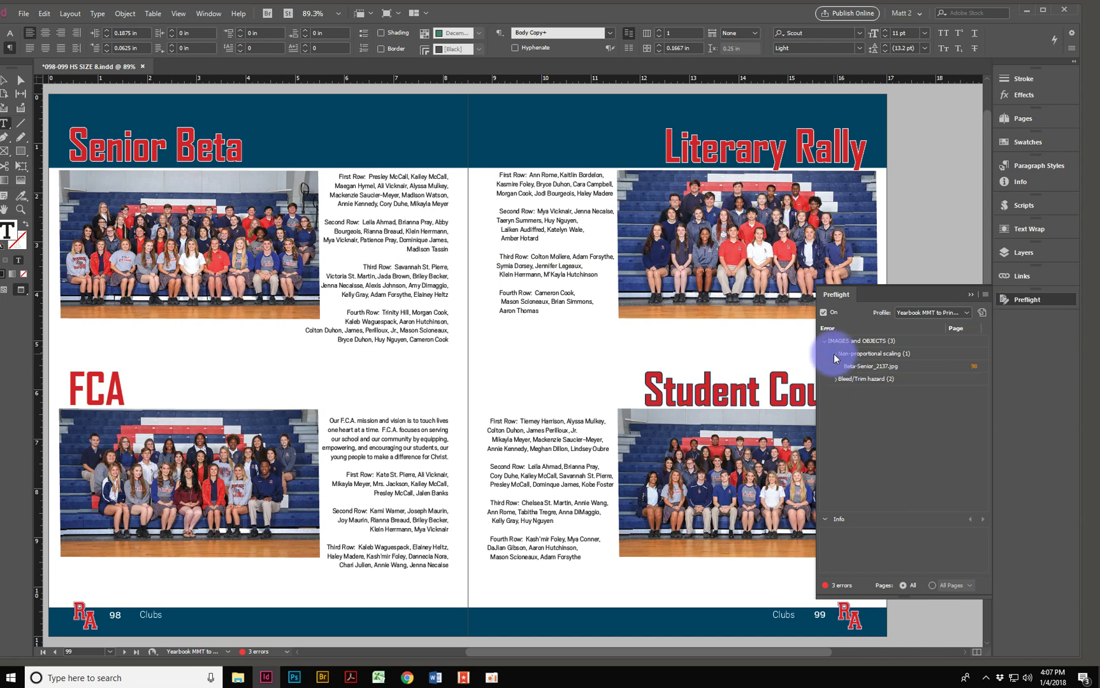
pyautogui.click(835, 380)
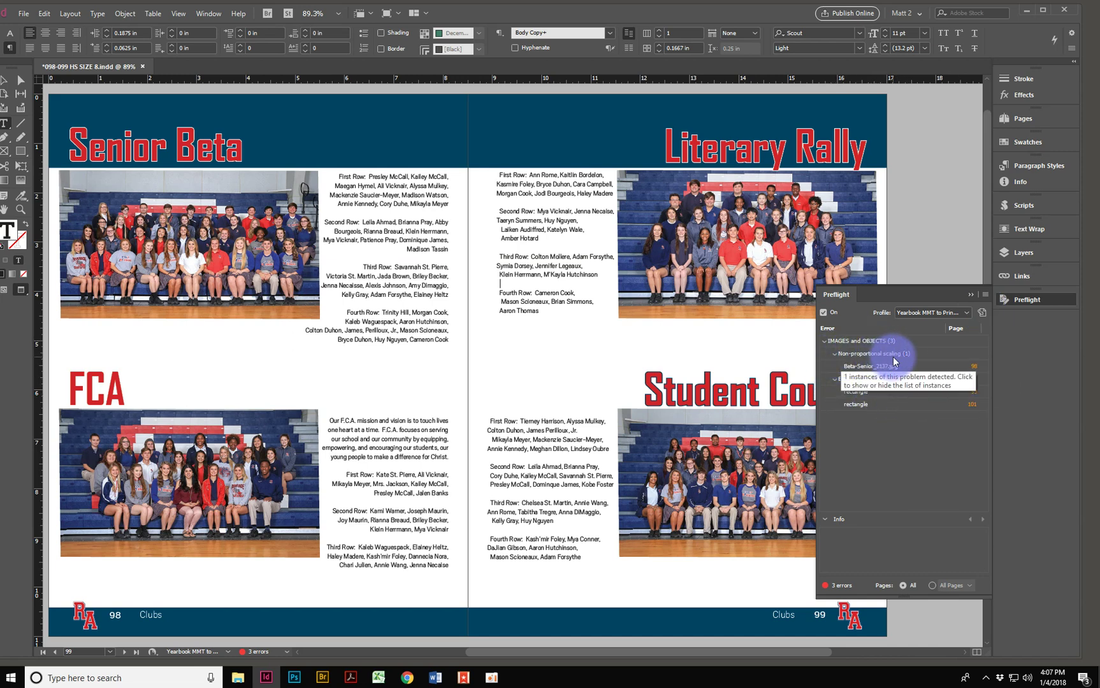
pyautogui.click(975, 369)
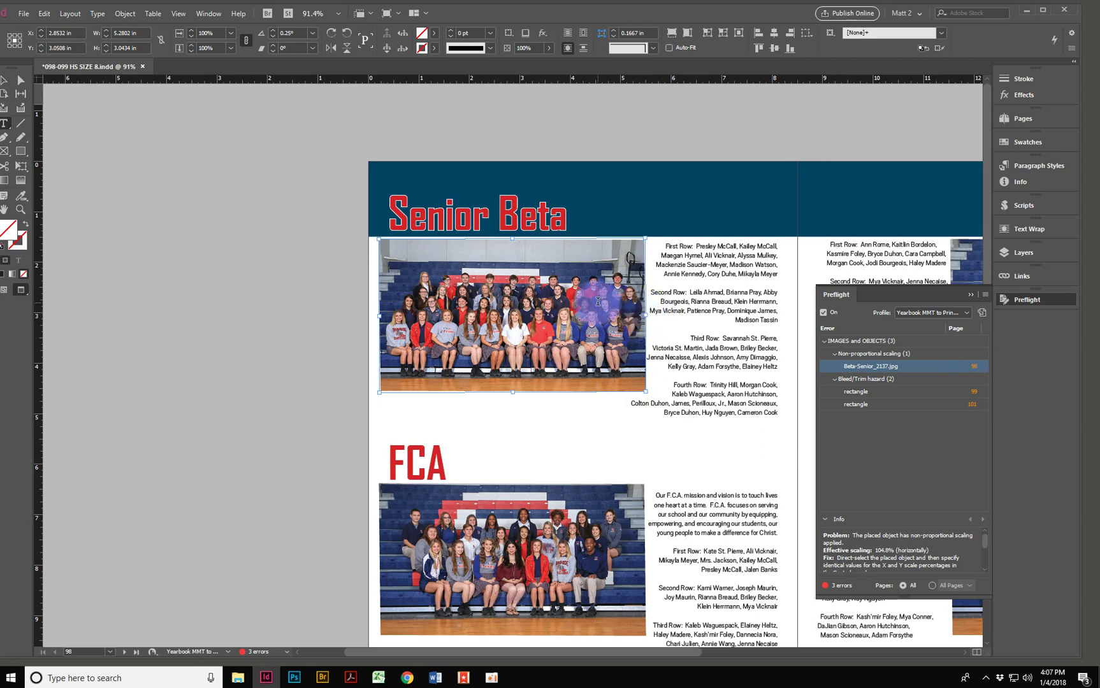
# - Select the Senior Beta photo inside its frame and set its horizontal and vertical scale to 15%
pyautogui.click(5, 80)
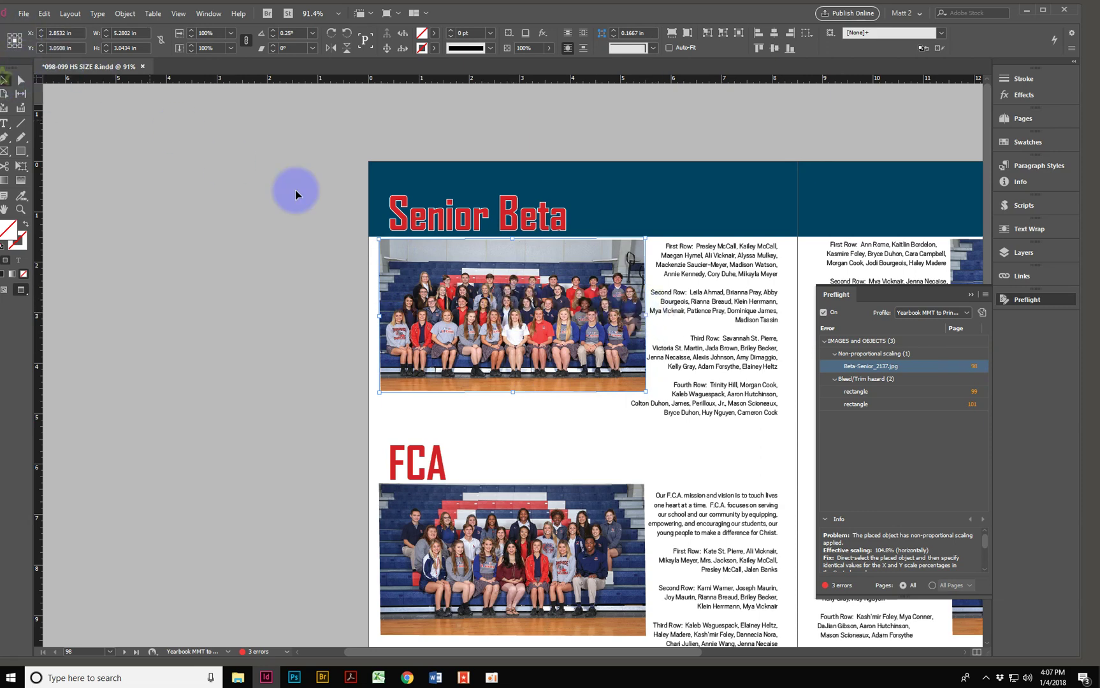
pyautogui.click(517, 319)
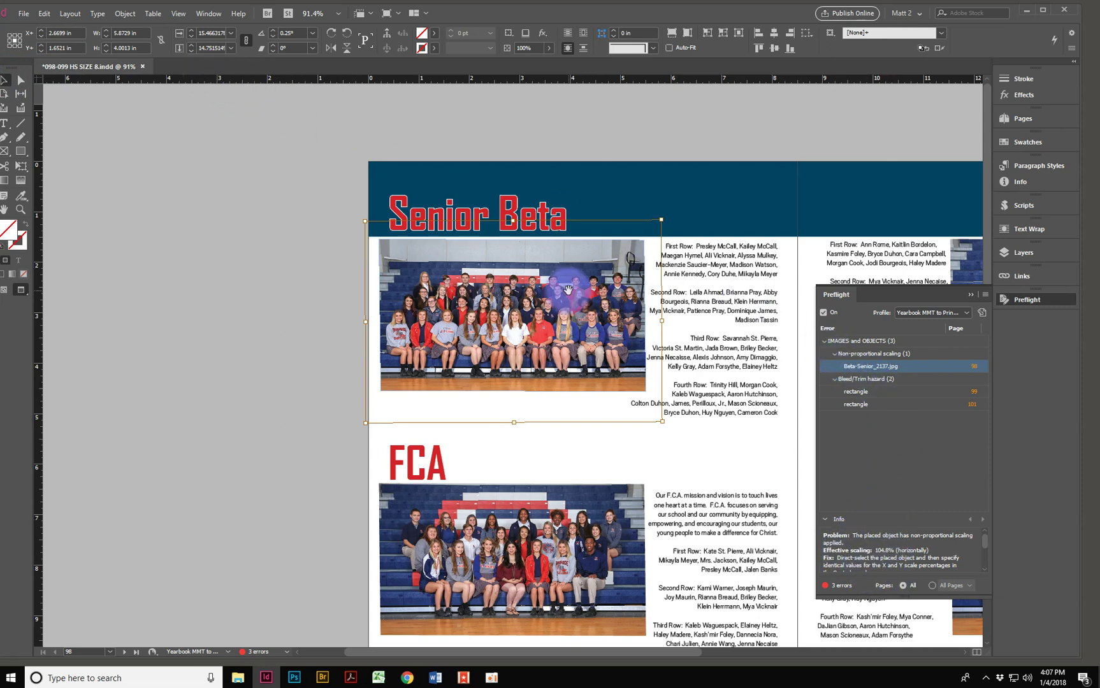
pyautogui.click(192, 37)
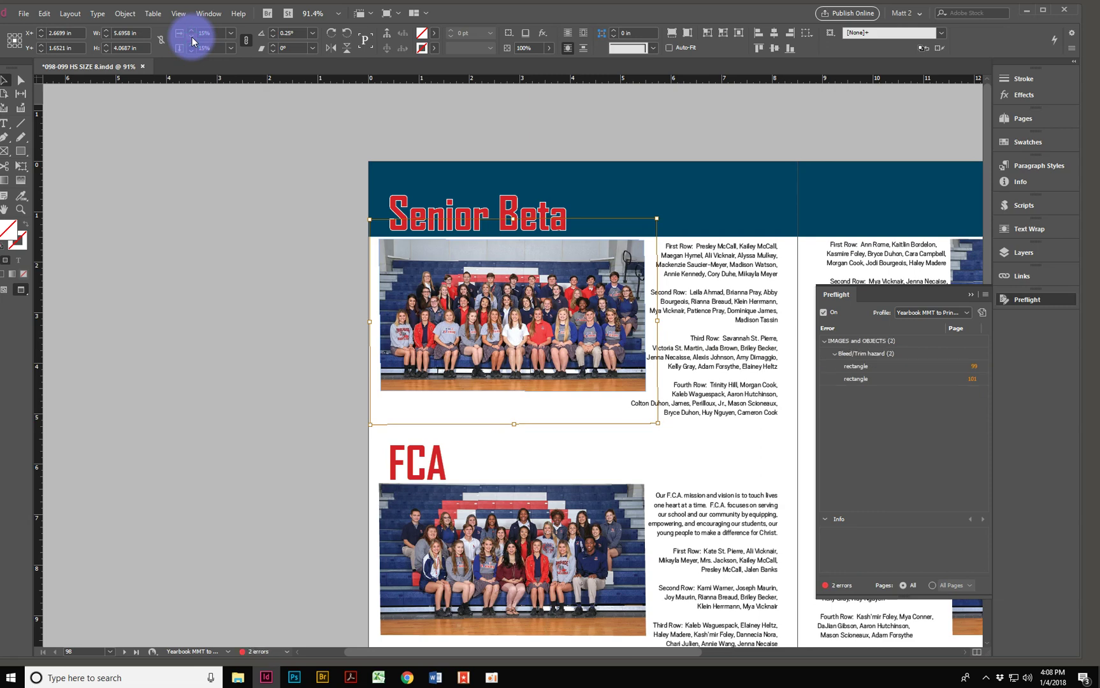
pyautogui.click(191, 30)
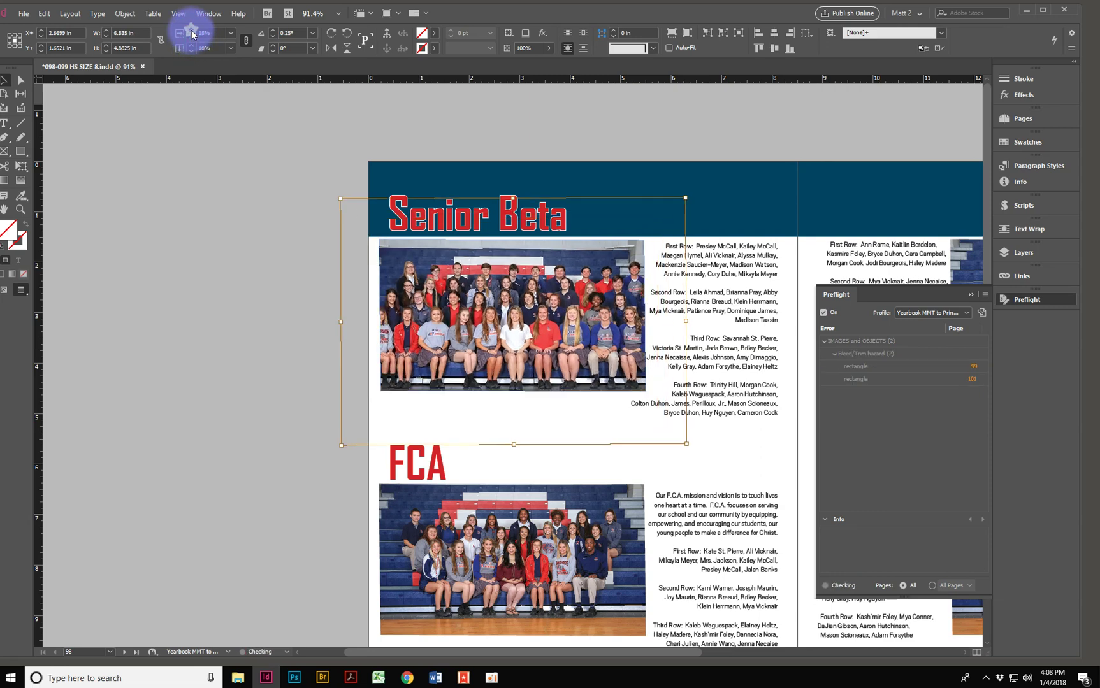
pyautogui.click(192, 37)
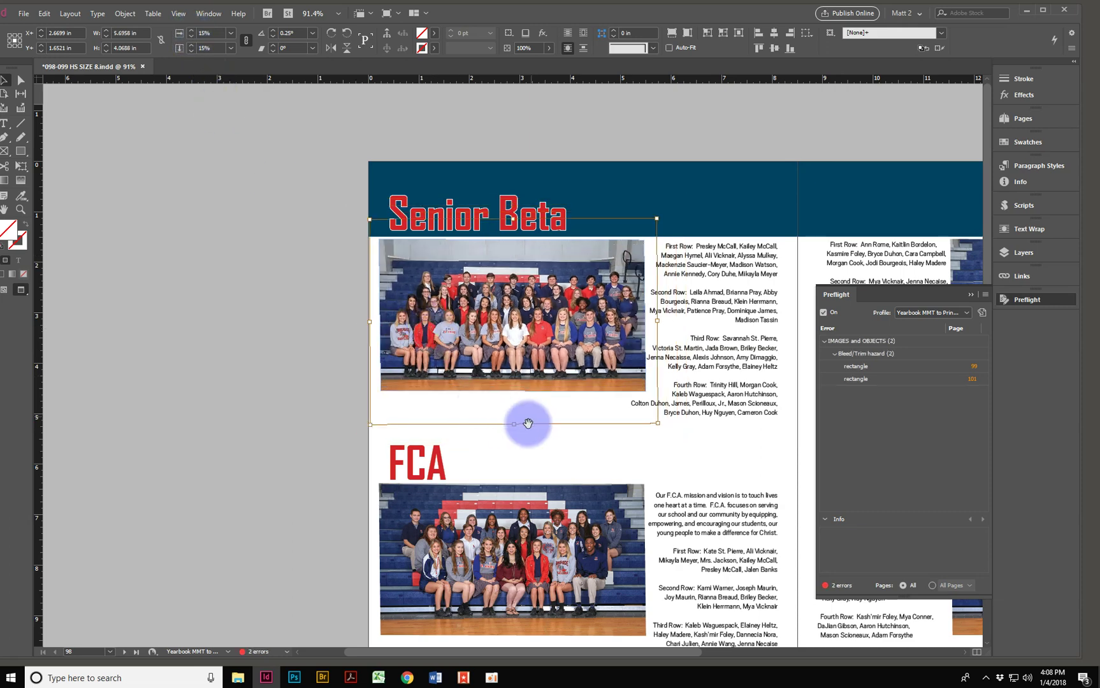
pyautogui.click(213, 360)
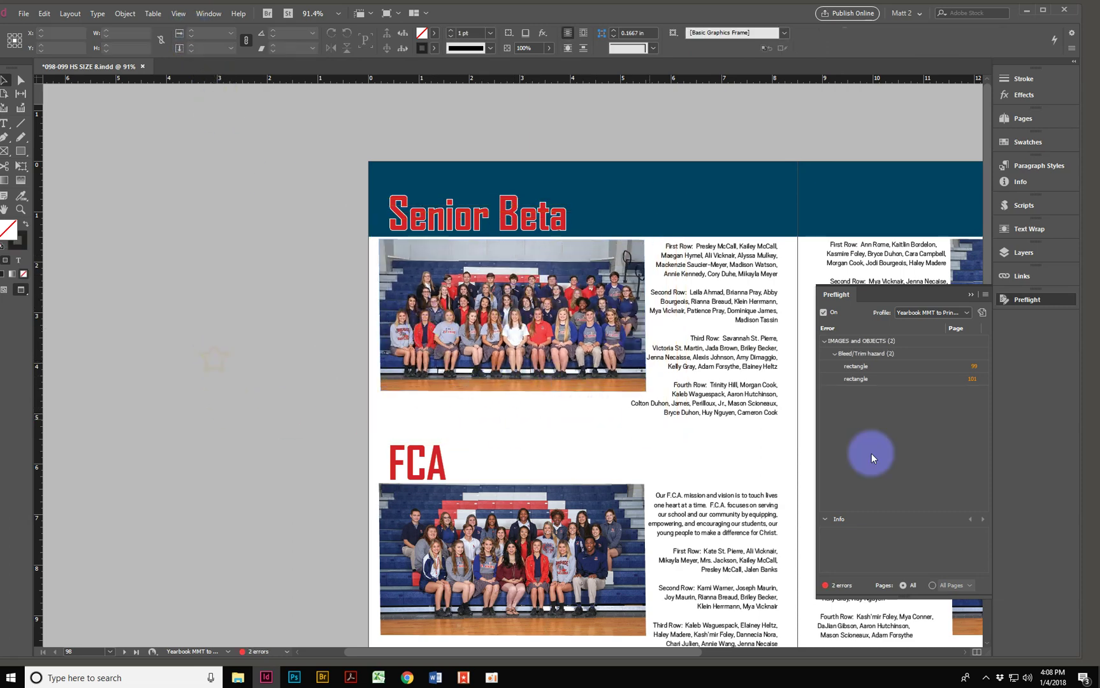
# - Go to the page 99 bleed hazard and extend the blue header band's left edge past the bleed line, about 17.27 in wide overall
pyautogui.click(843, 368)
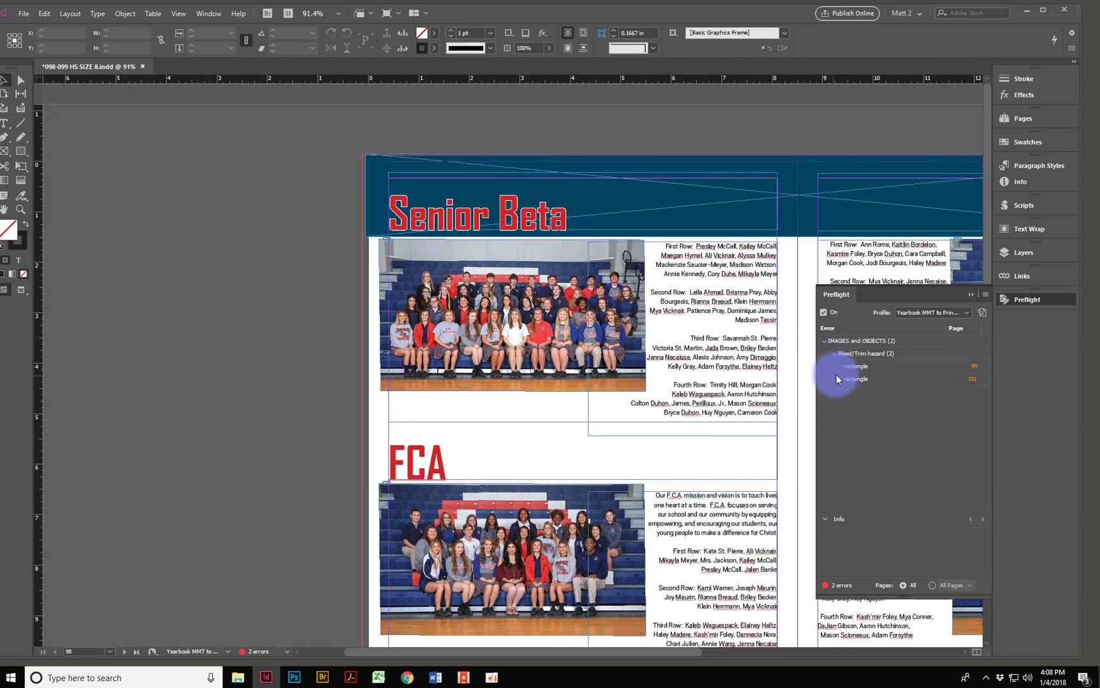
pyautogui.click(974, 366)
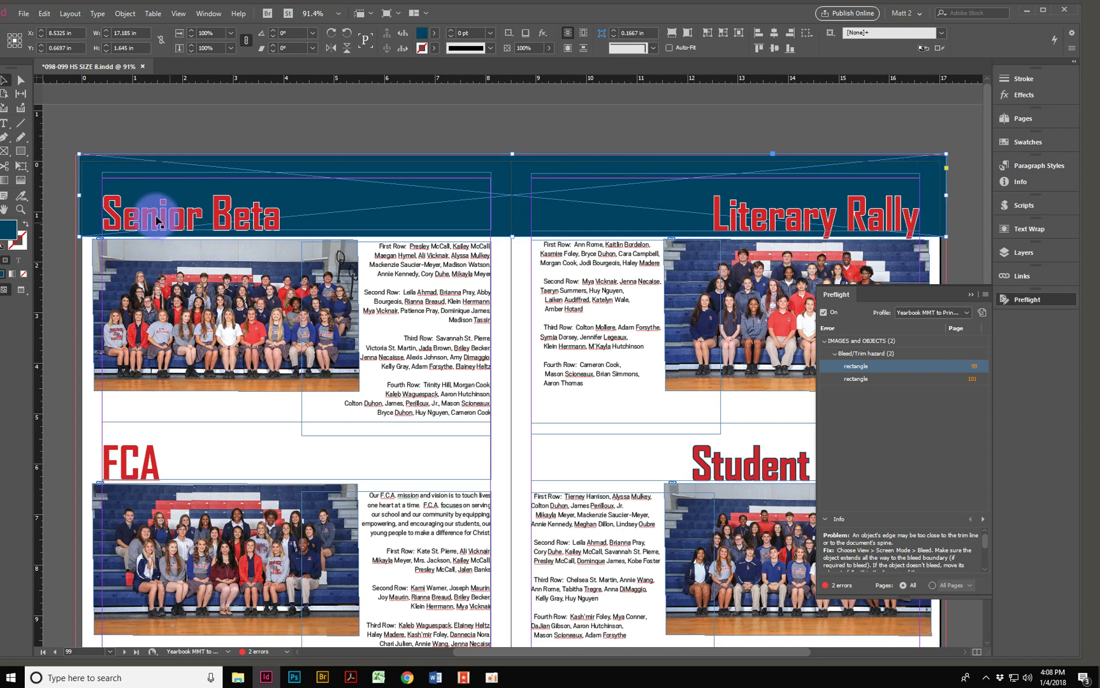
pyautogui.press('z')
pyautogui.moveTo(73, 141); pyautogui.dragTo(162, 262)
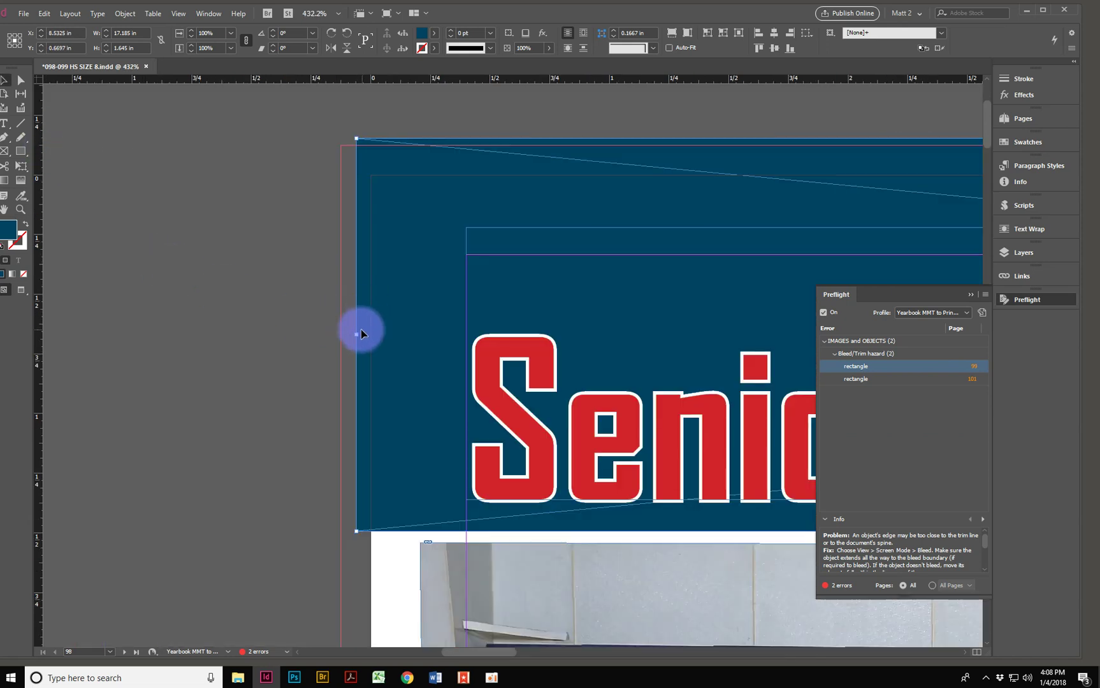
pyautogui.moveTo(356, 334); pyautogui.dragTo(338, 334)
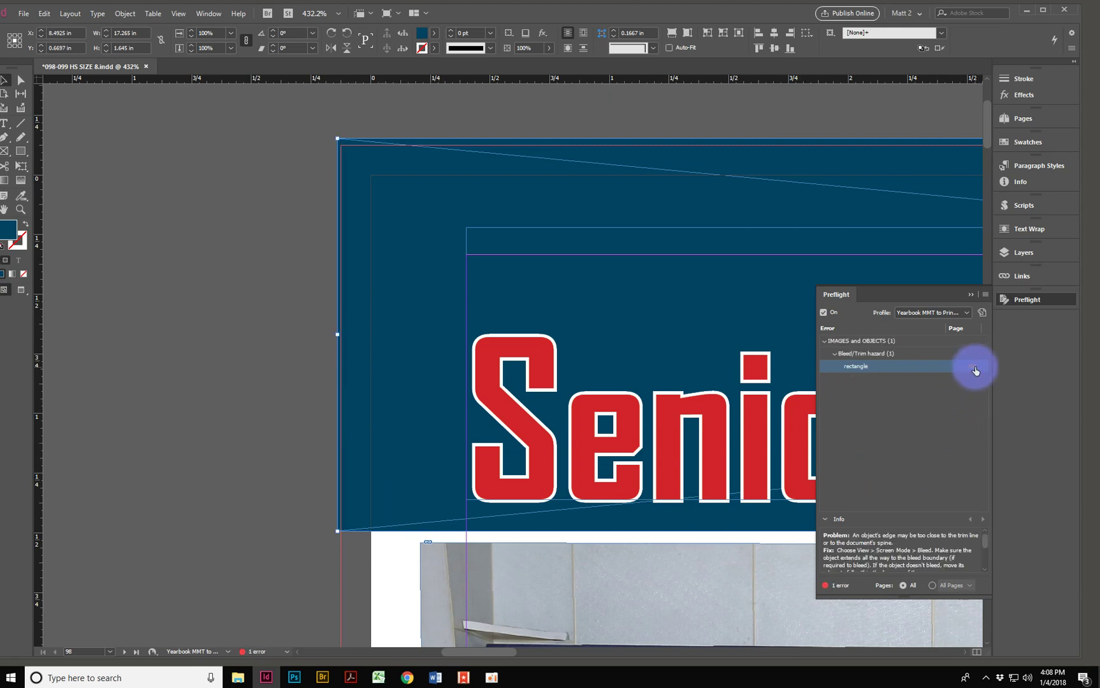
# - Extend the flagged page 100–101 header band's left edge past the bleed line, about 17.3 in wide overall, and collapse the Preflight panel
pyautogui.click(973, 367)
pyautogui.moveTo(79, 366); pyautogui.dragTo(73, 366)
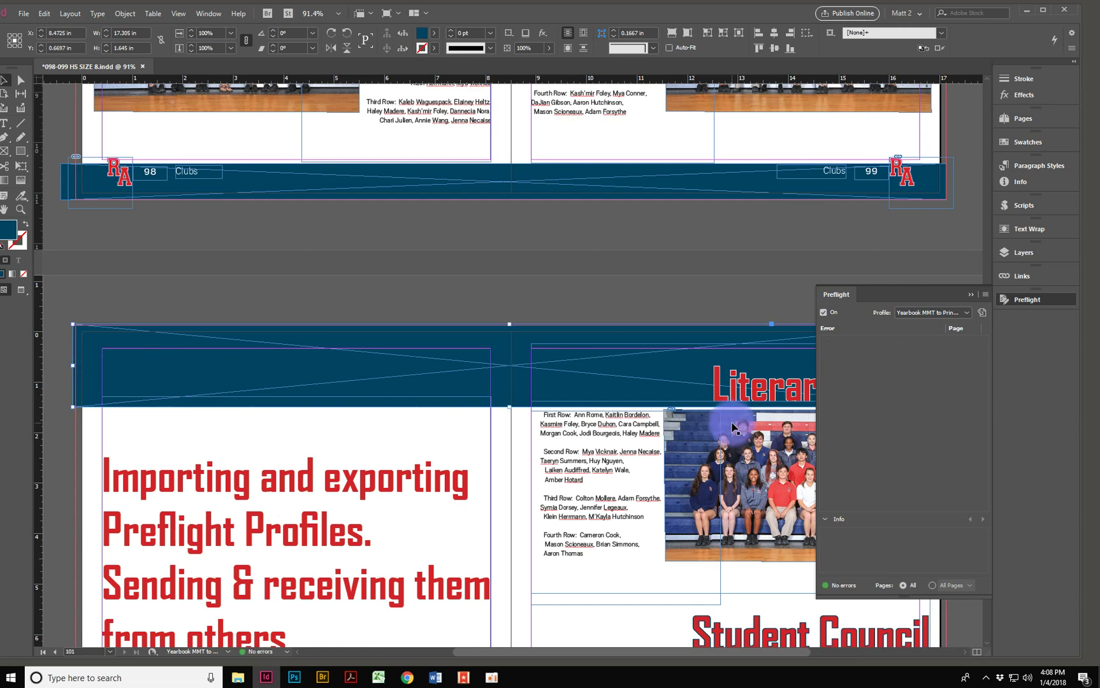
pyautogui.click(970, 294)
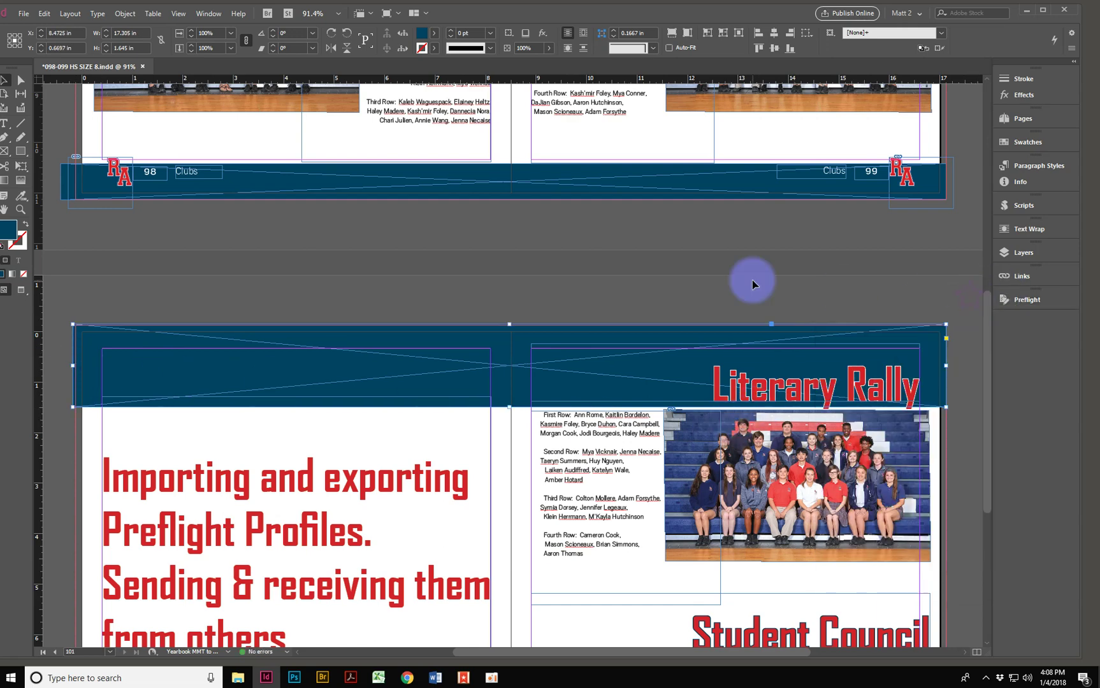
# - Review the page 100–101 spread with nothing selected and reopen the Preflight panel to check the document's error status
pyautogui.scroll(2, 627, 294)
pyautogui.scroll(-6, 627, 293)
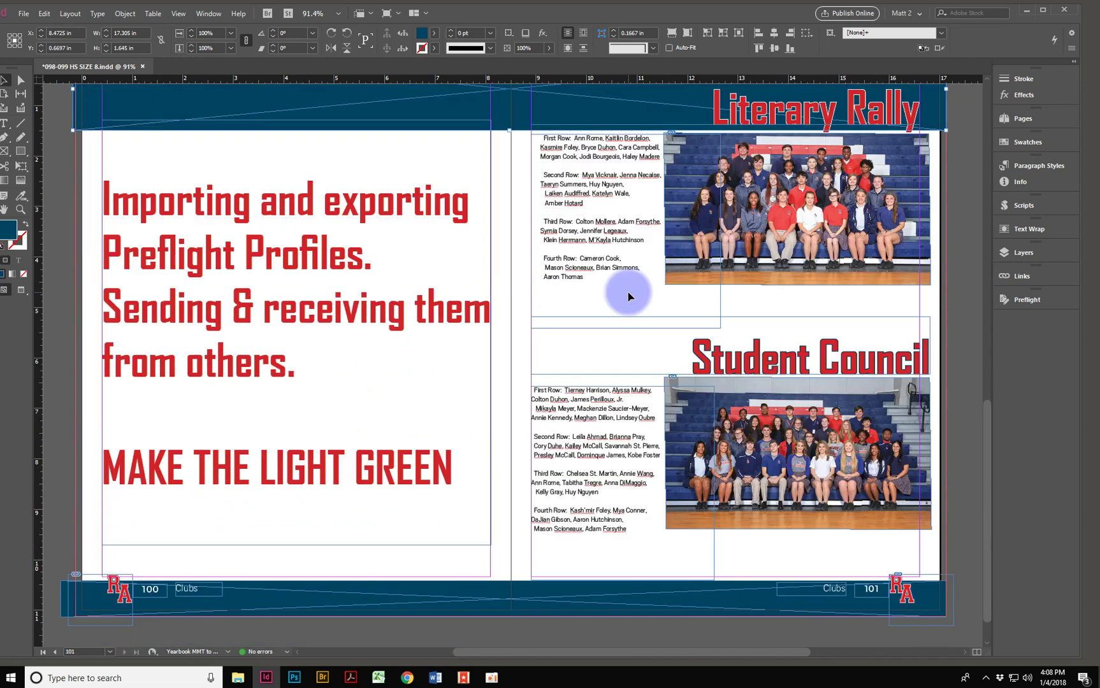
pyautogui.scroll(1, 627, 294)
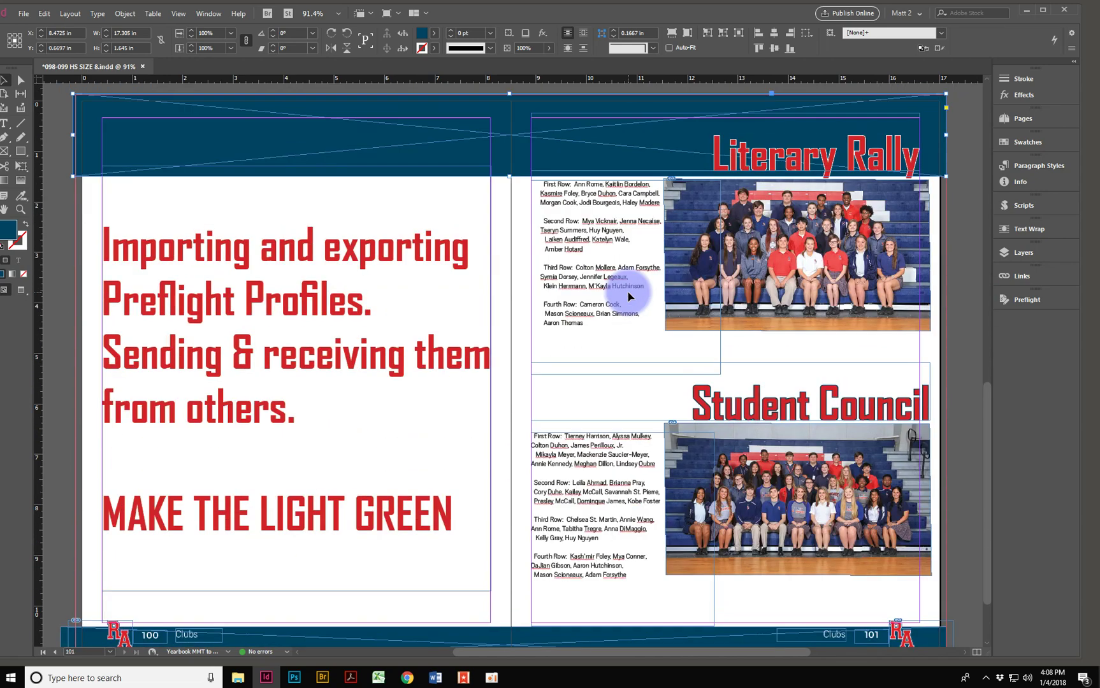
pyautogui.click(962, 228)
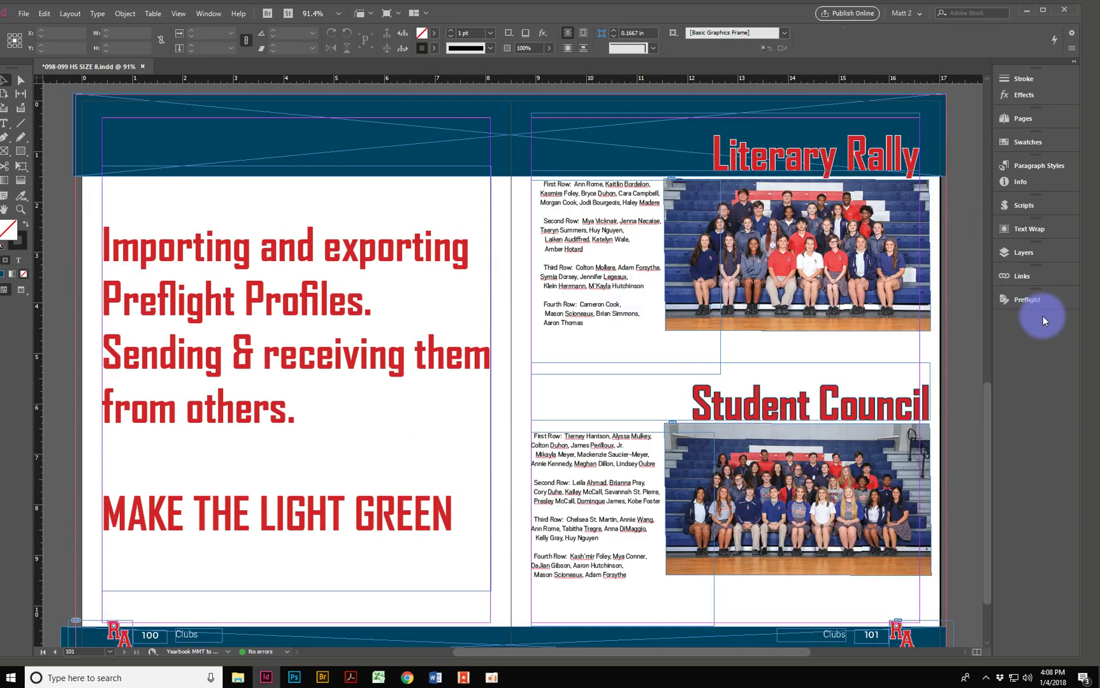
pyautogui.click(1049, 300)
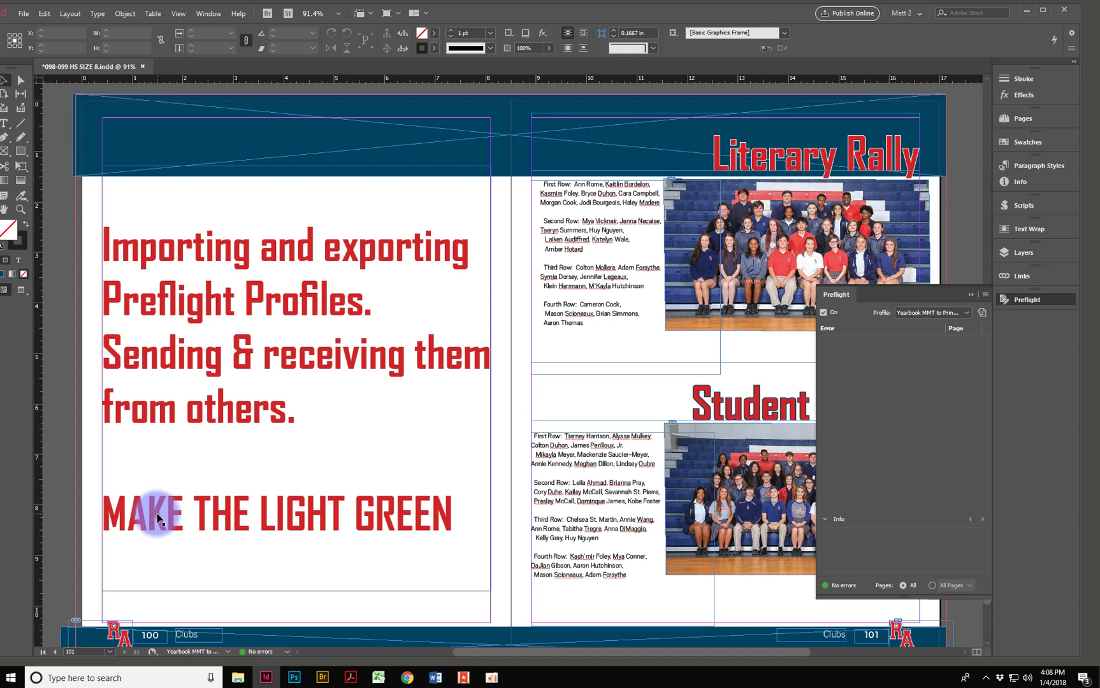
pyautogui.click(274, 653)
pyautogui.click(283, 652)
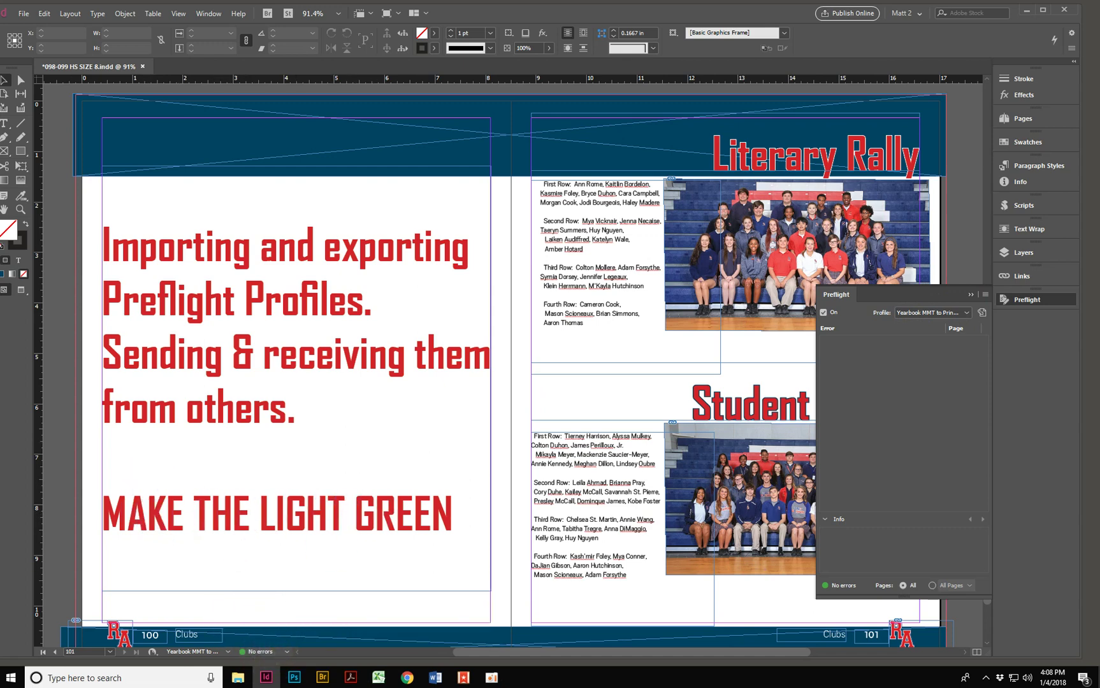